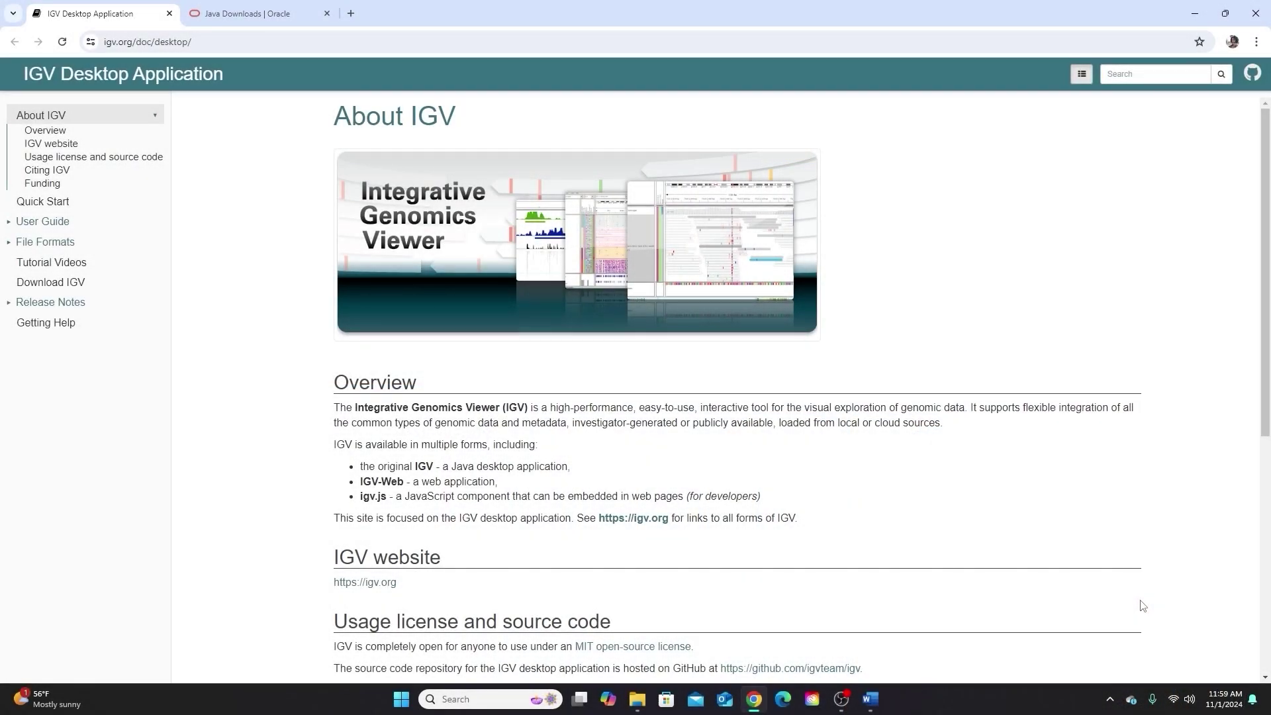
Go to the IGV Download page from the documentation sidebar and scroll to the Windows, macOS and Linux installers.
left_click_drag(220, 42, 83, 44)
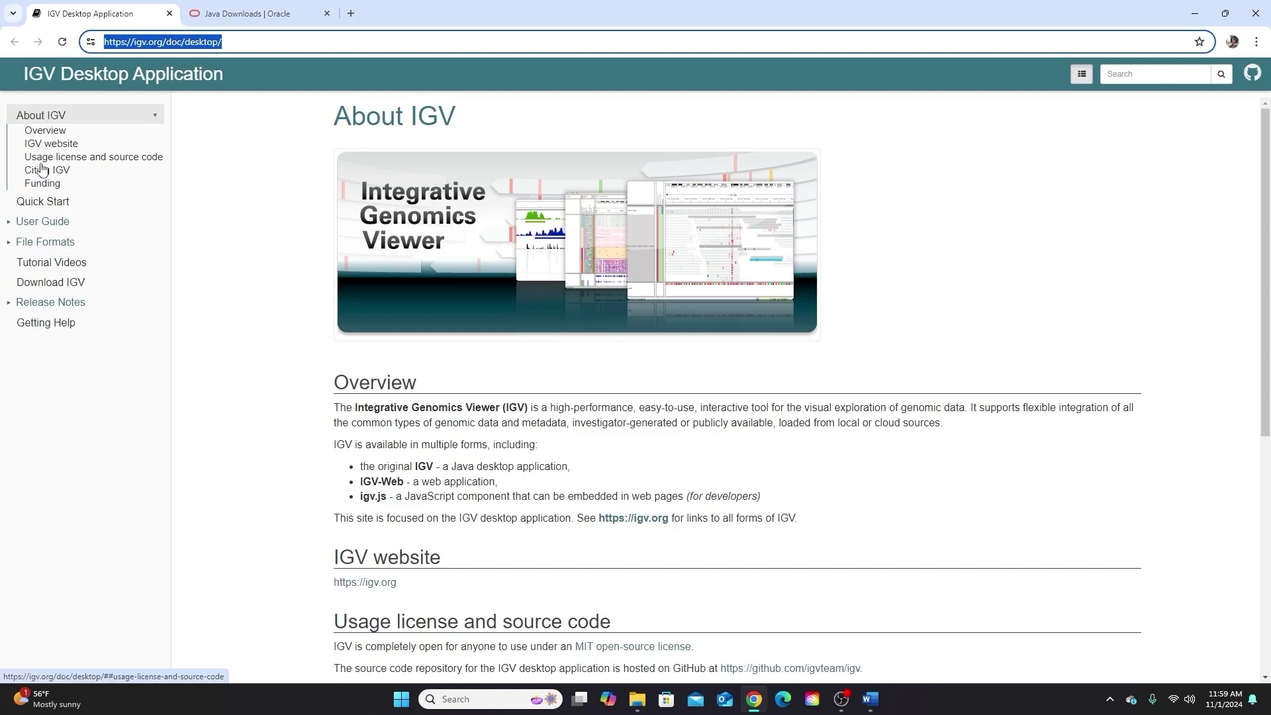
left_click(82, 283)
scroll(393, 463, "down", 2)
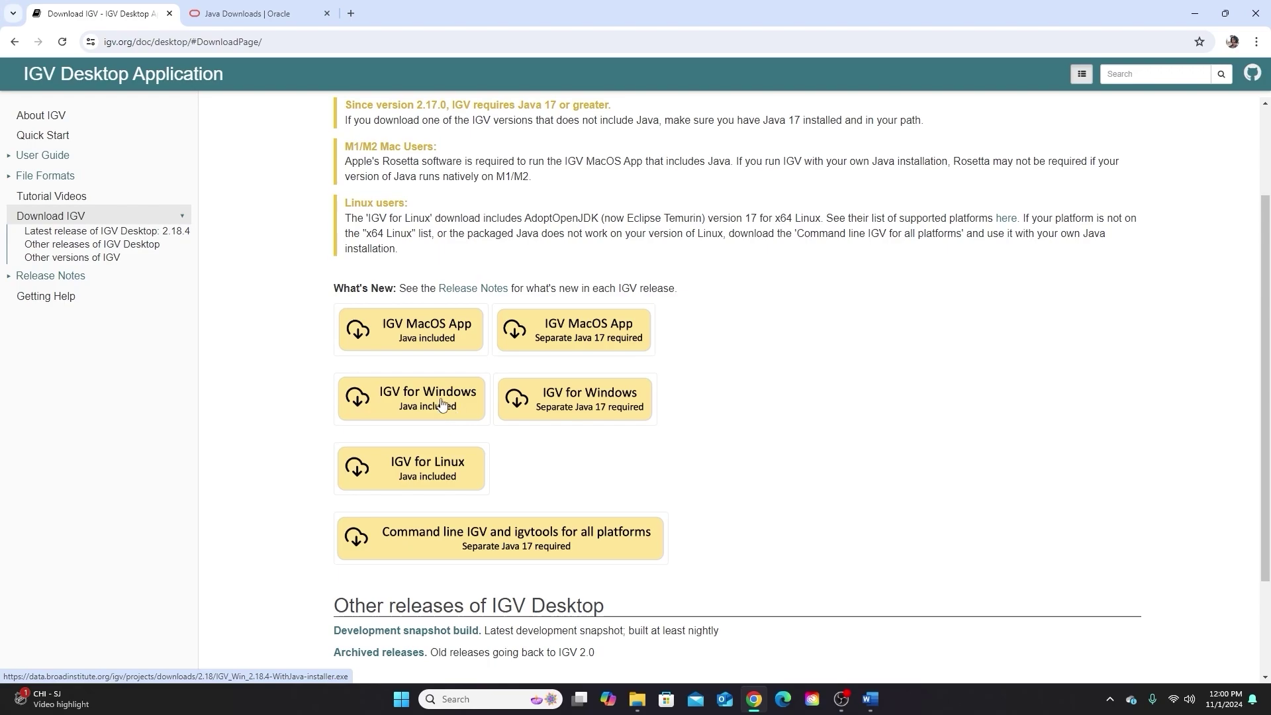
left_click(243, 16)
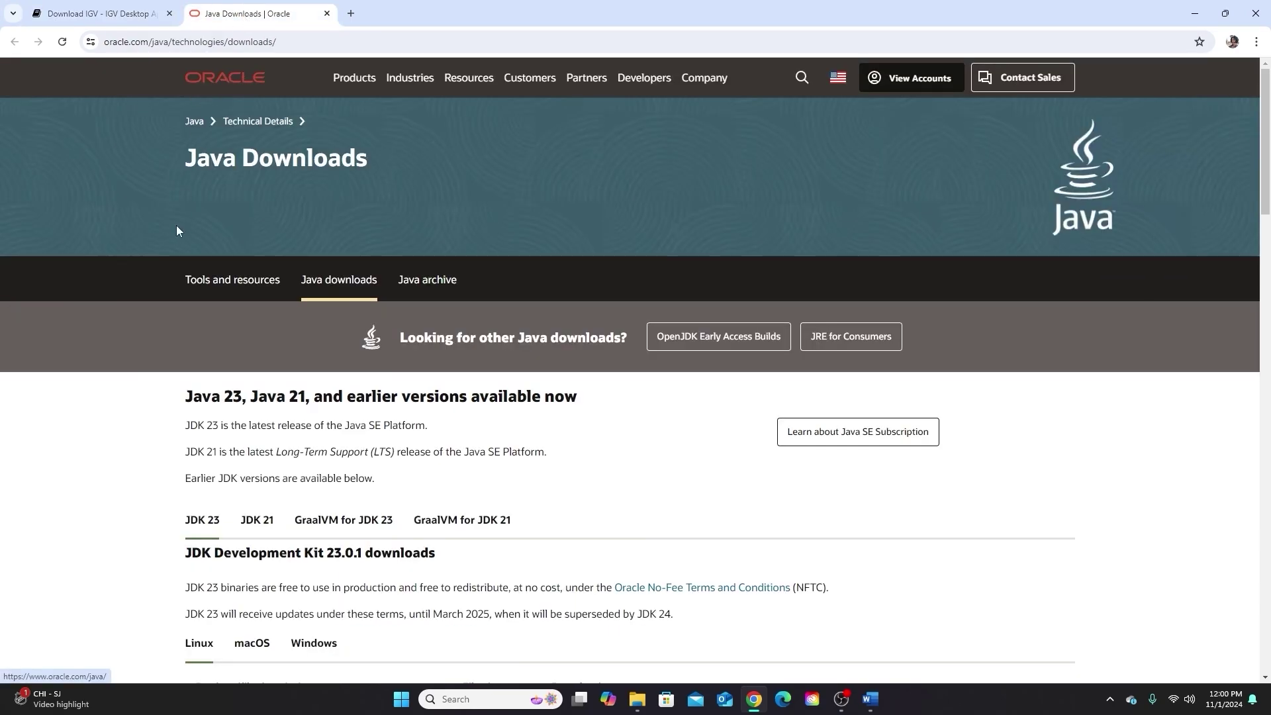
scroll(208, 461, "down", 2)
scroll(208, 461, "down", 2)
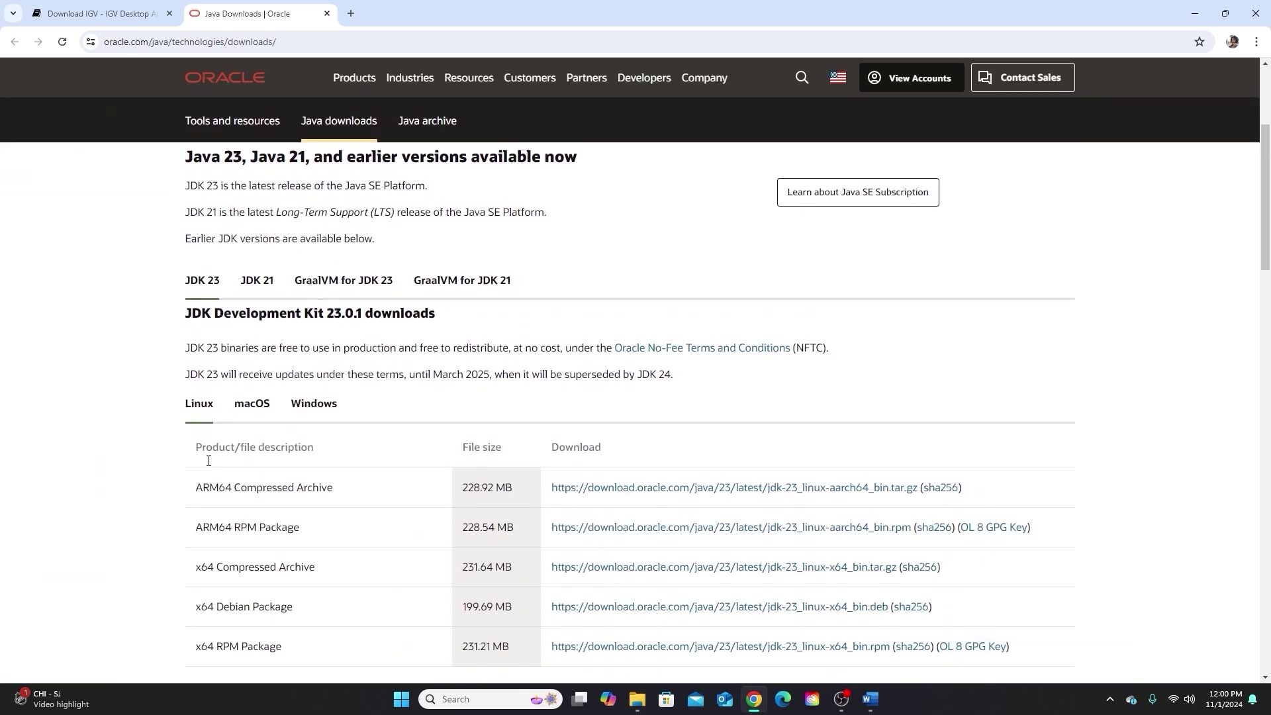
scroll(168, 535, "down", 6)
scroll(167, 534, "up", 8)
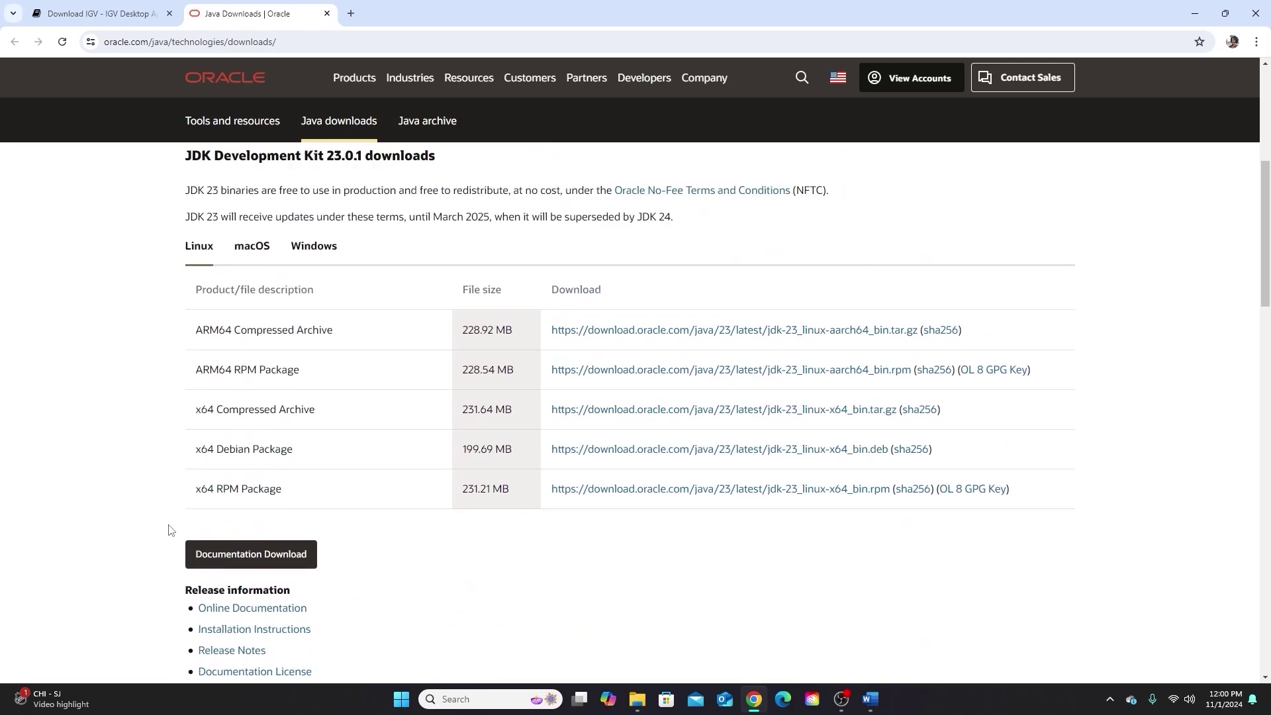
left_click(60, 14)
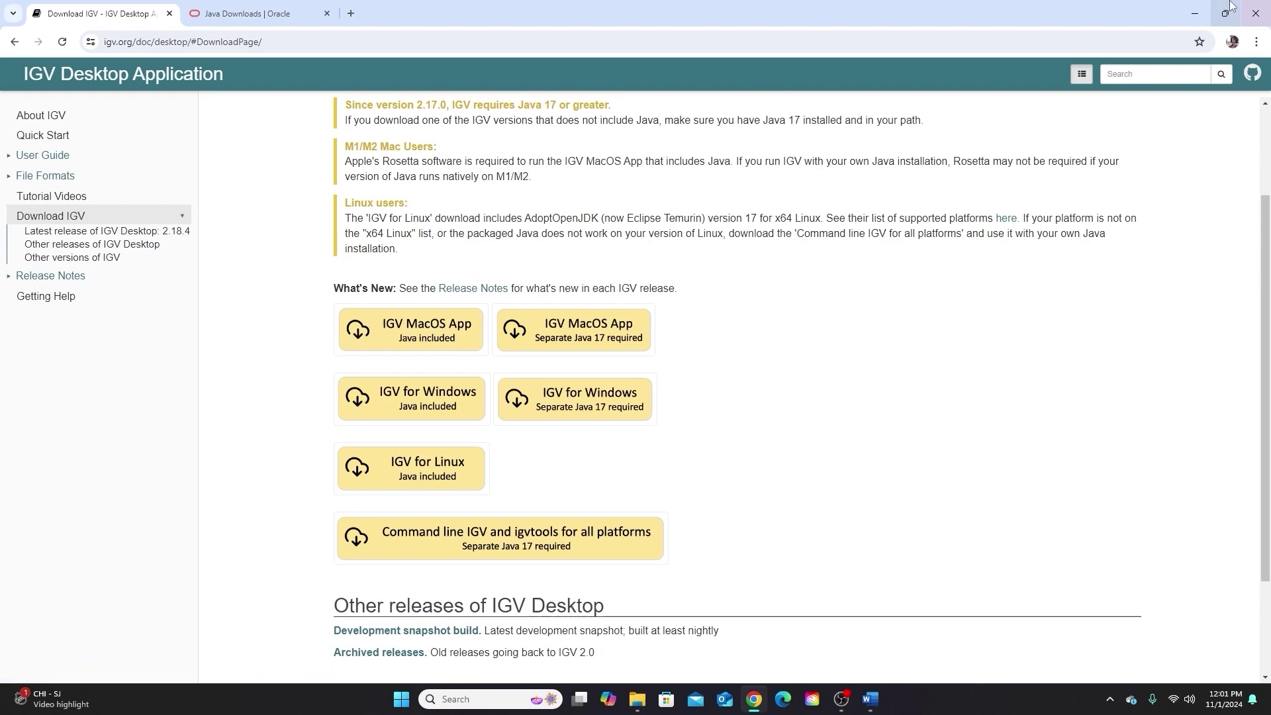
Launch IGV 2.18.4 from its desktop shortcut and maximize the window showing hg19.
left_click(1193, 9)
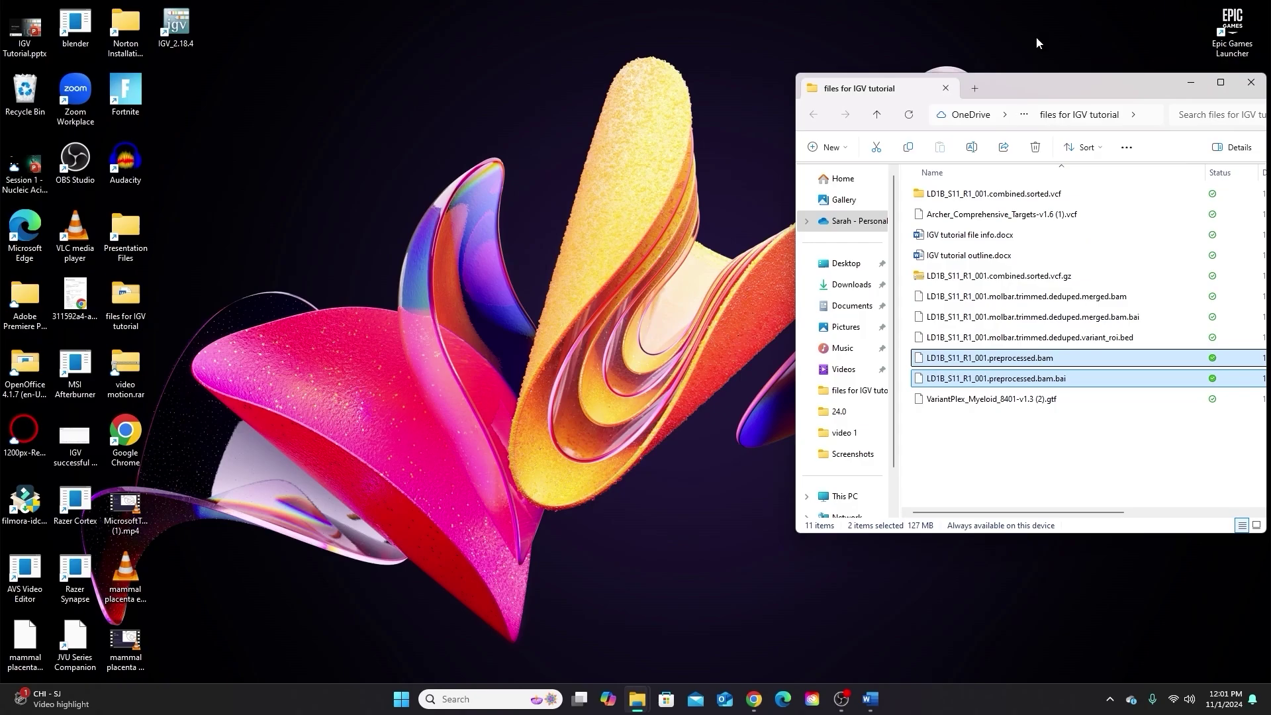
left_click(180, 35)
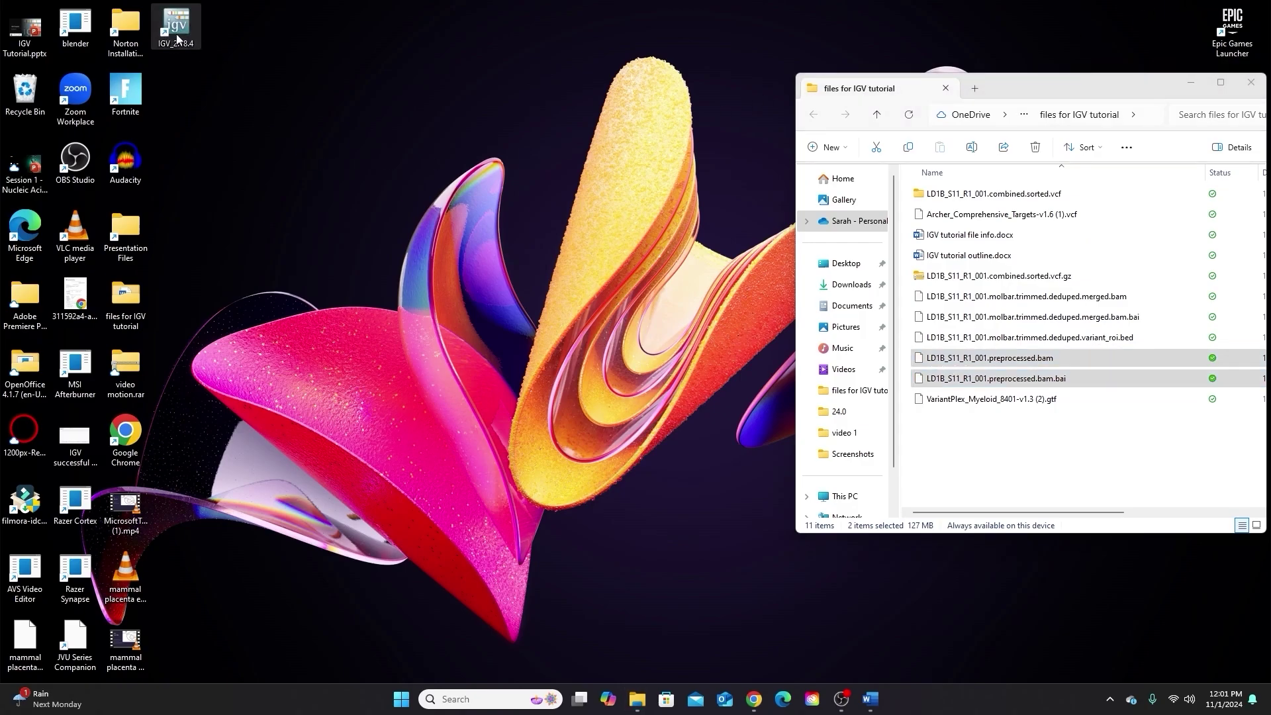
key("alt+Tab")
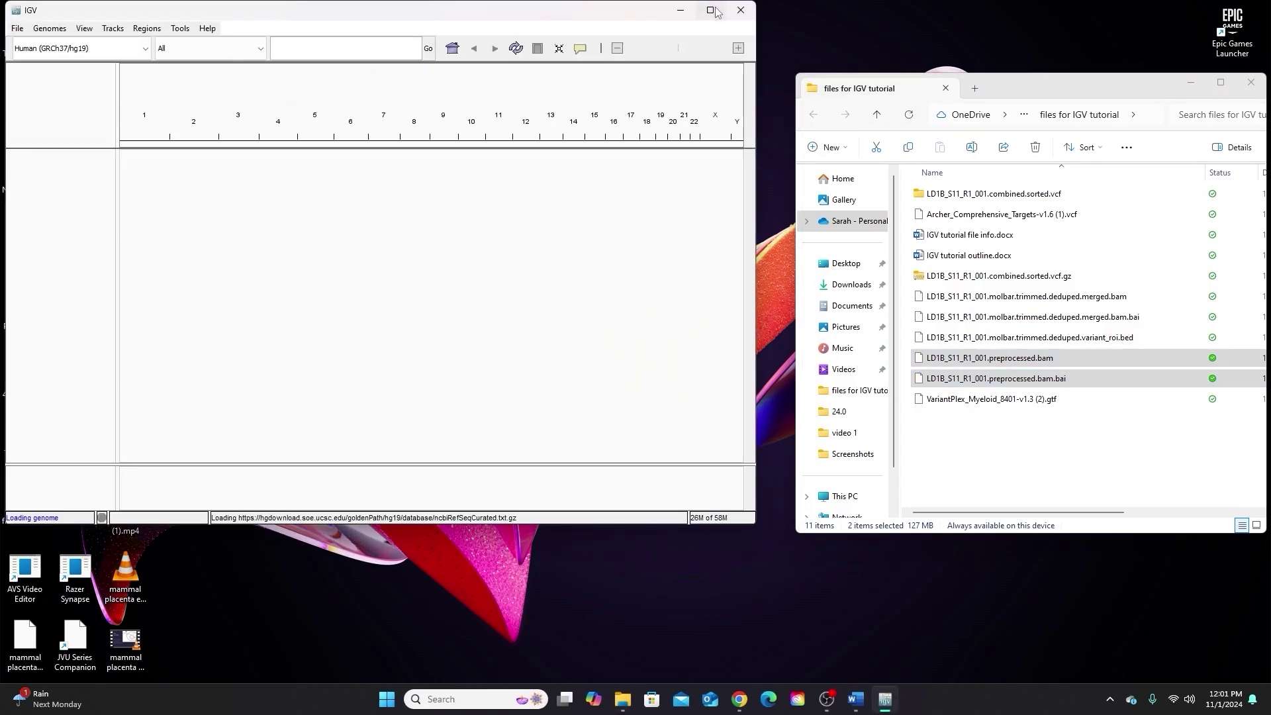
left_click(714, 10)
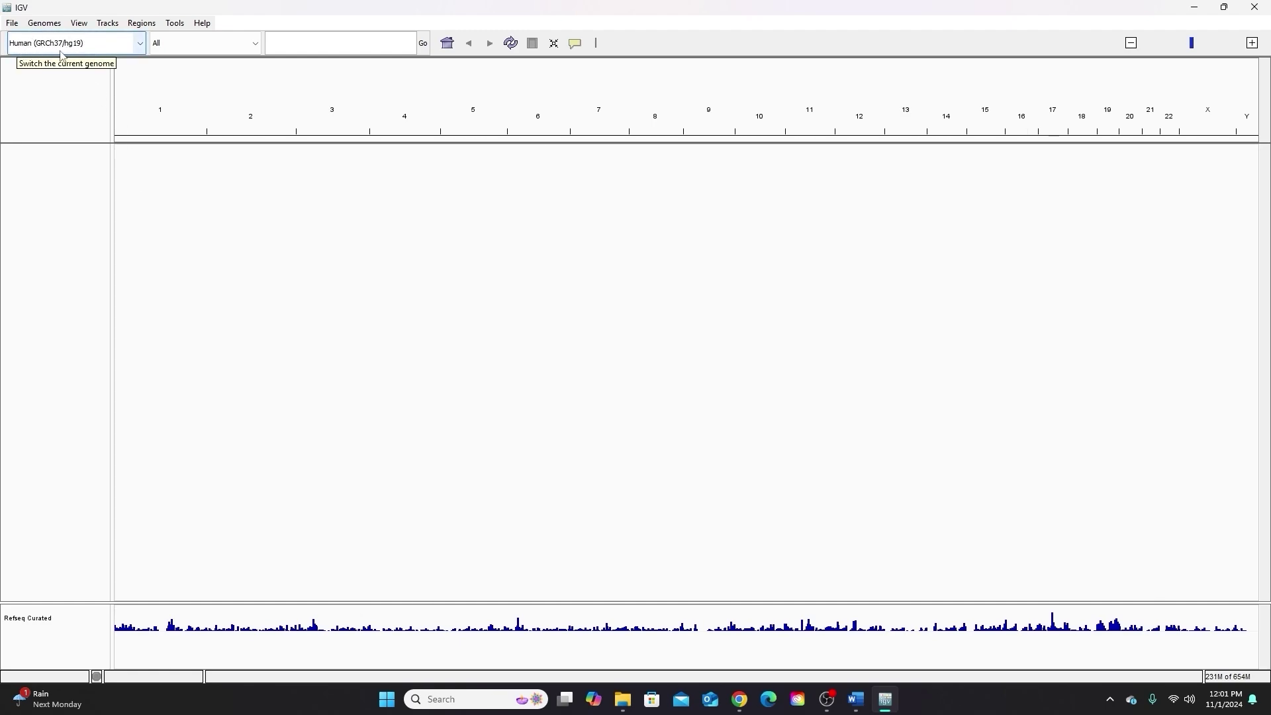
Filter the hosted genome list by 'hg' and load Human (hg19).
left_click(69, 44)
left_click(148, 57)
left_click(139, 49)
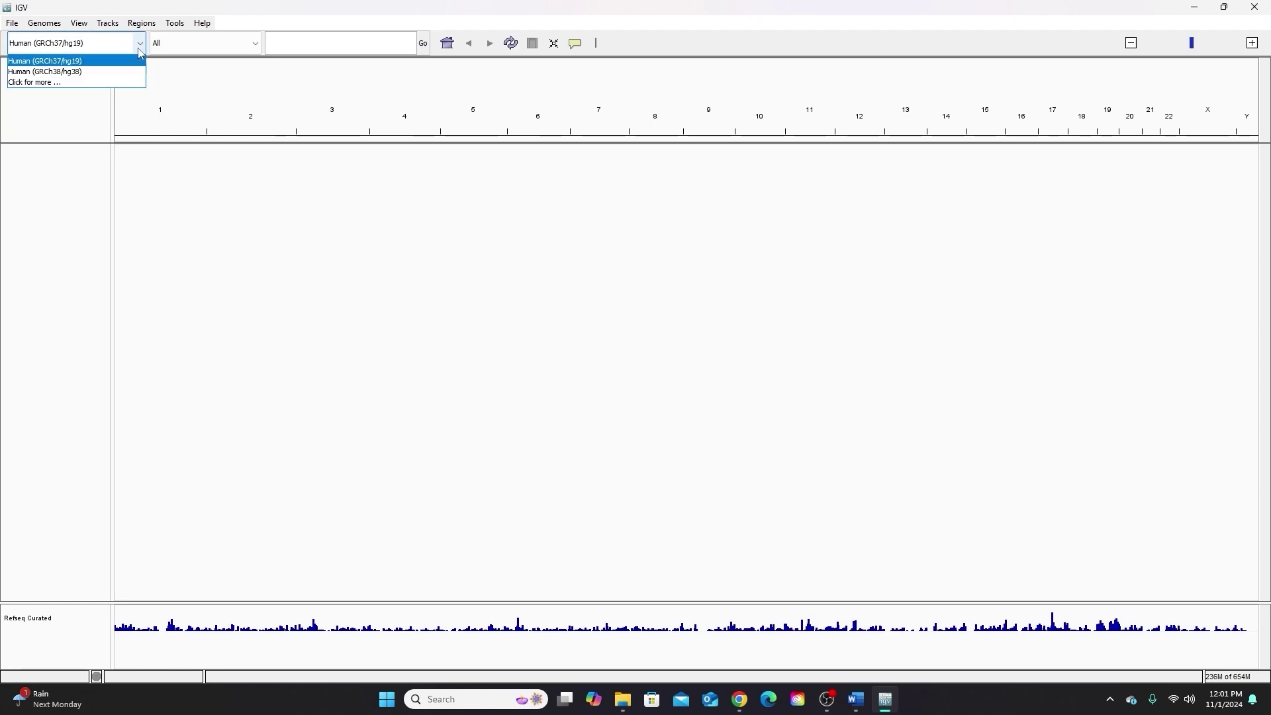
left_click(40, 83)
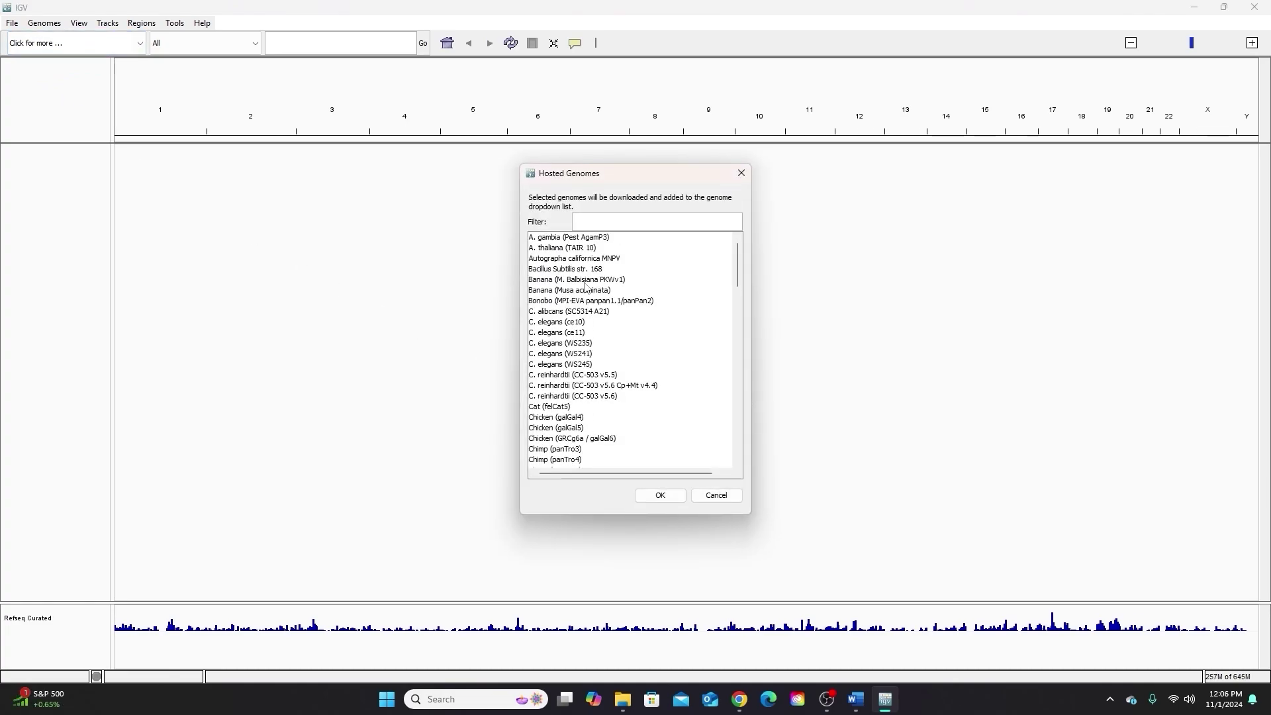
left_click(588, 226)
type("hg")
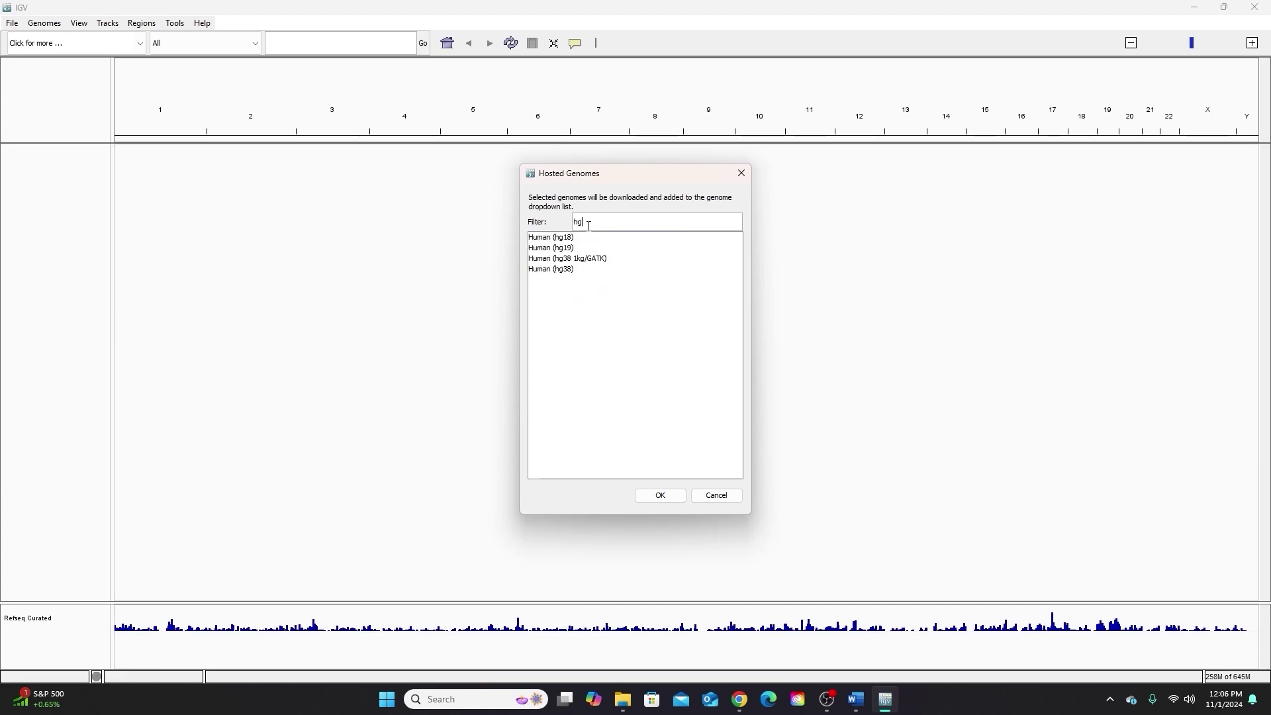
left_click(554, 248)
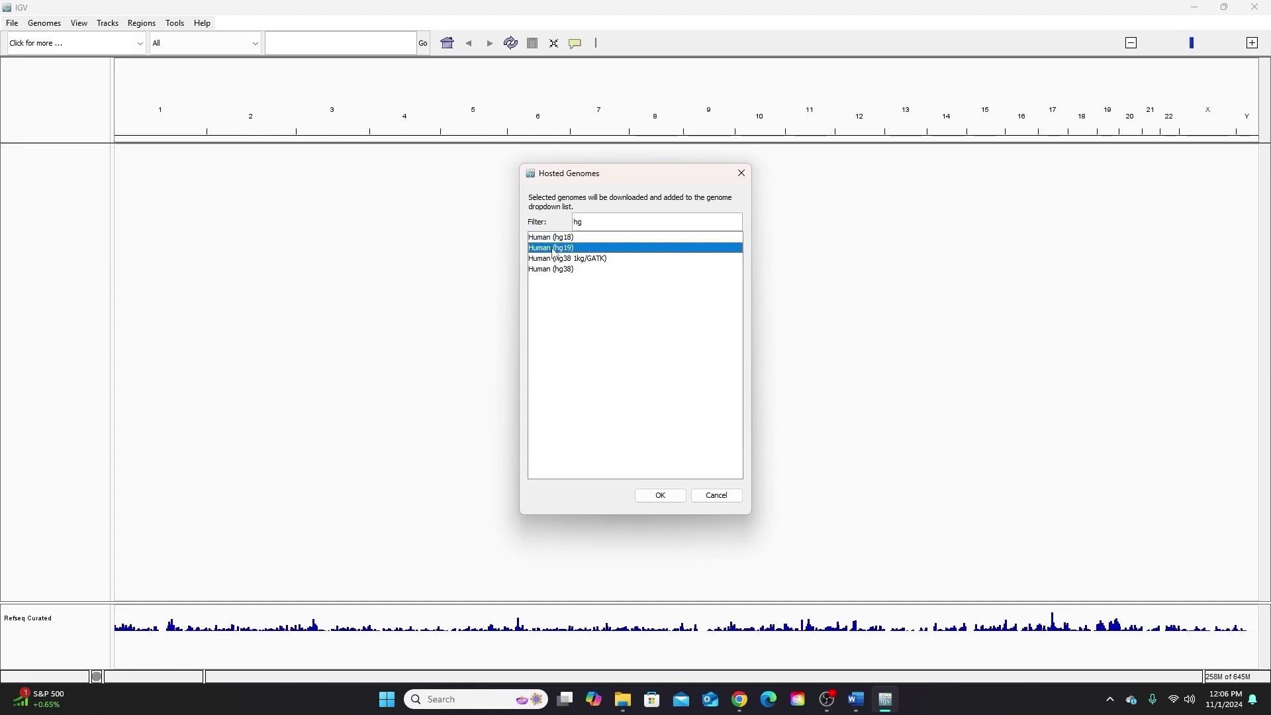
left_click(660, 496)
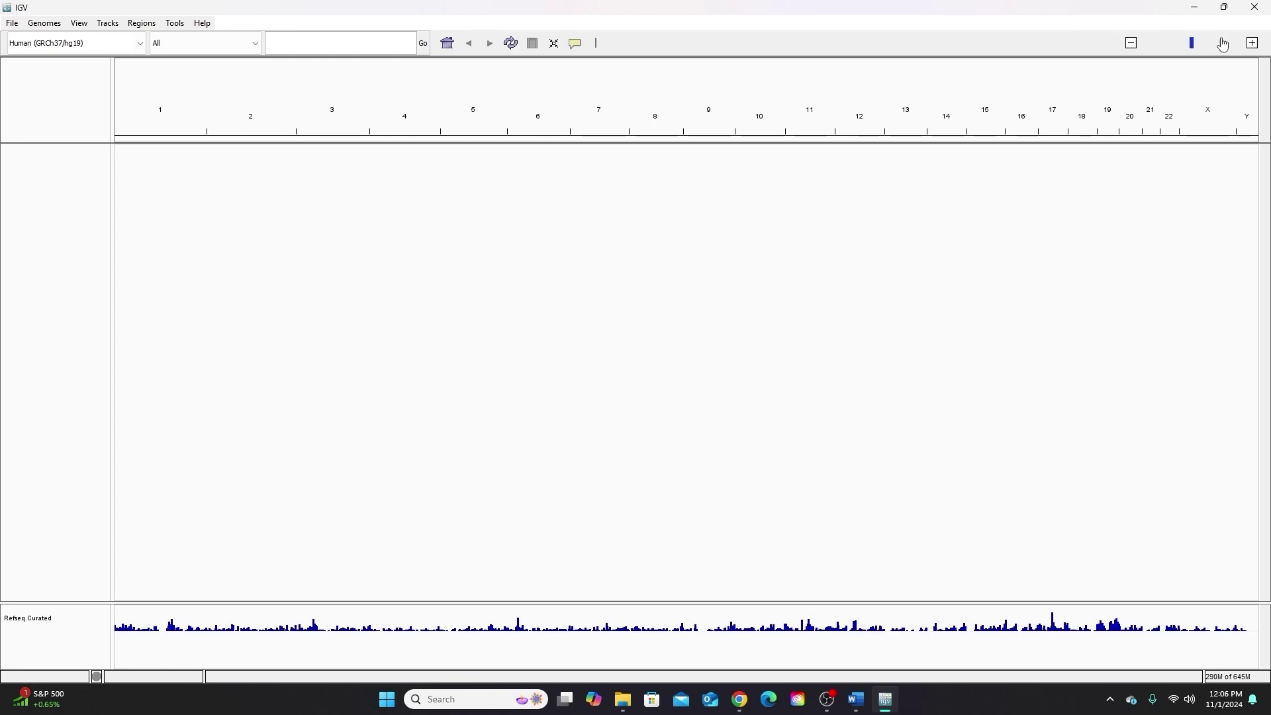
Drag the LD1B_S11_R1_001.preprocessed .bam and .bam.bai files from File Explorer into IGV, then maximize IGV.
mouse_move(1223, 8)
left_click(1223, 7)
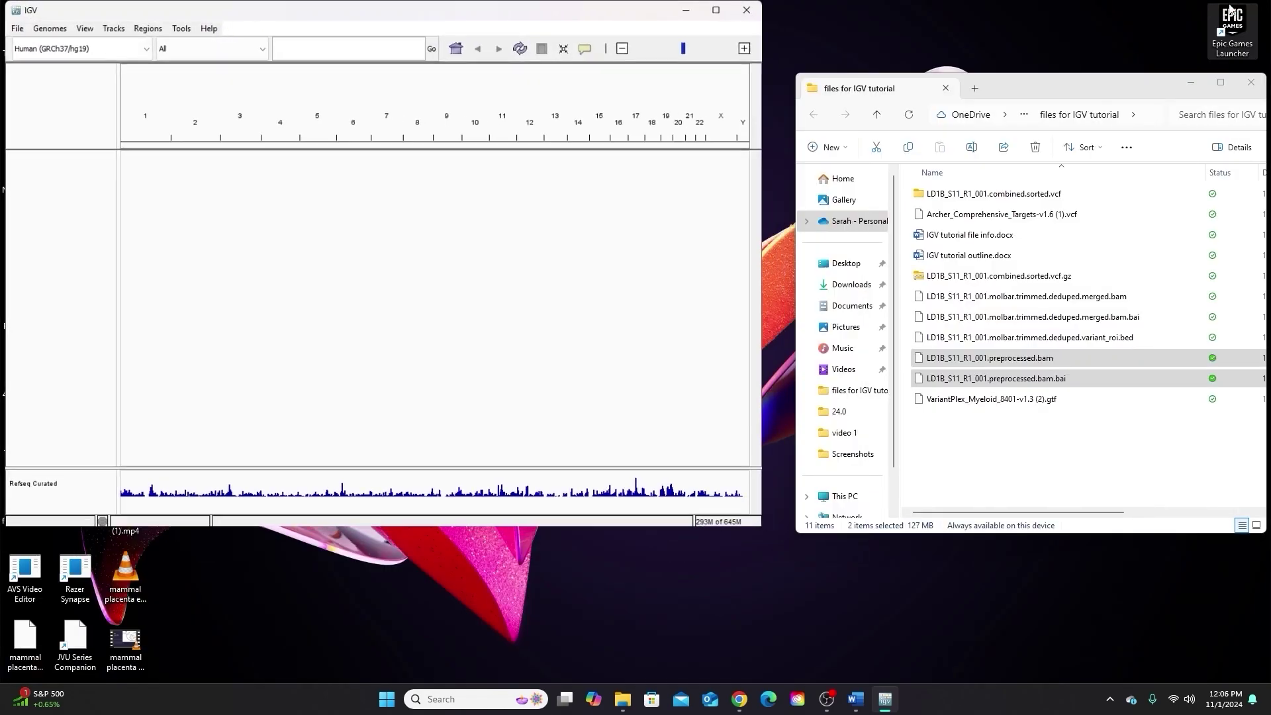
left_click(969, 379)
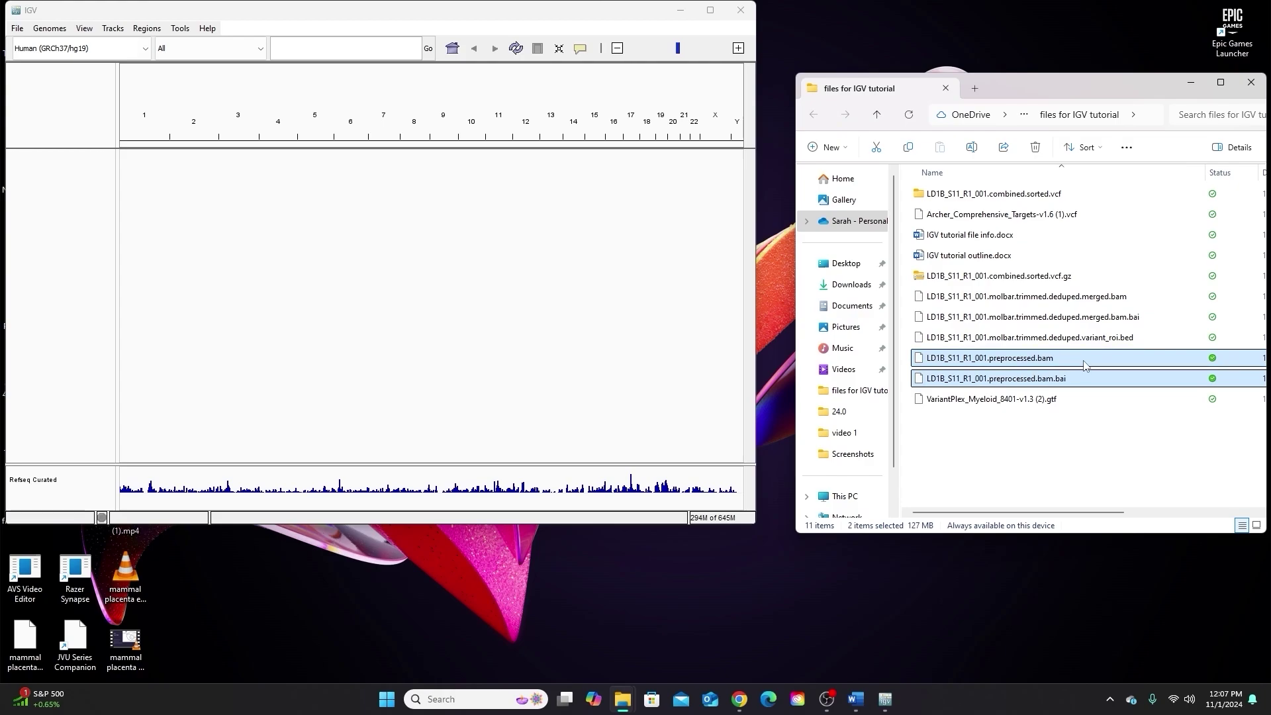
left_click_drag(1084, 365, 463, 310)
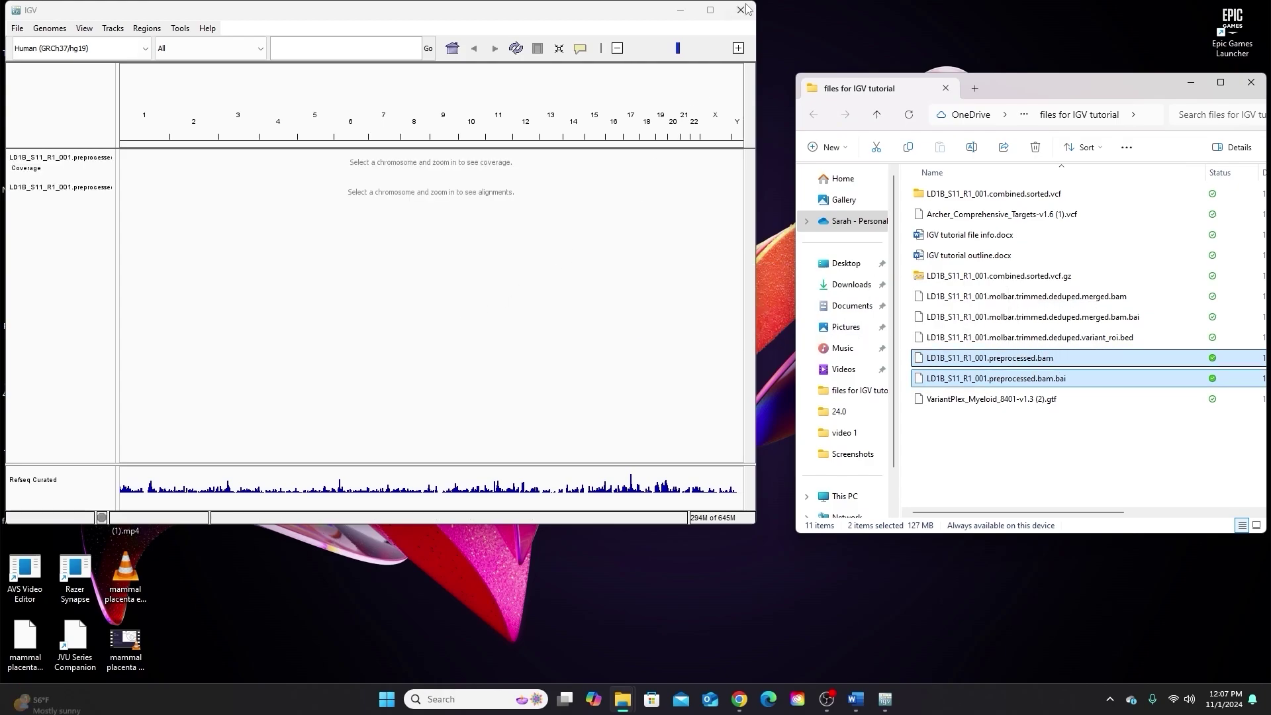
left_click(710, 10)
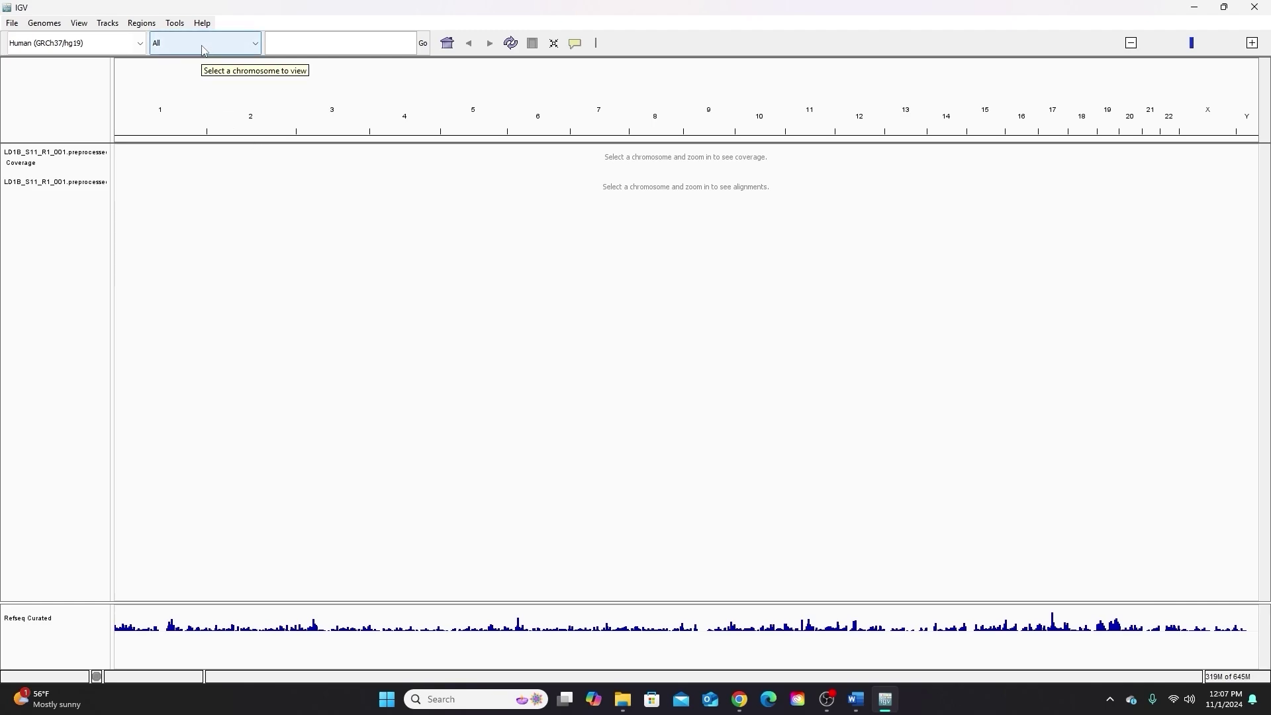
Enter ASXL1 as the locus to jump to chr20:30,944,134-31,029,122.
left_click(184, 49)
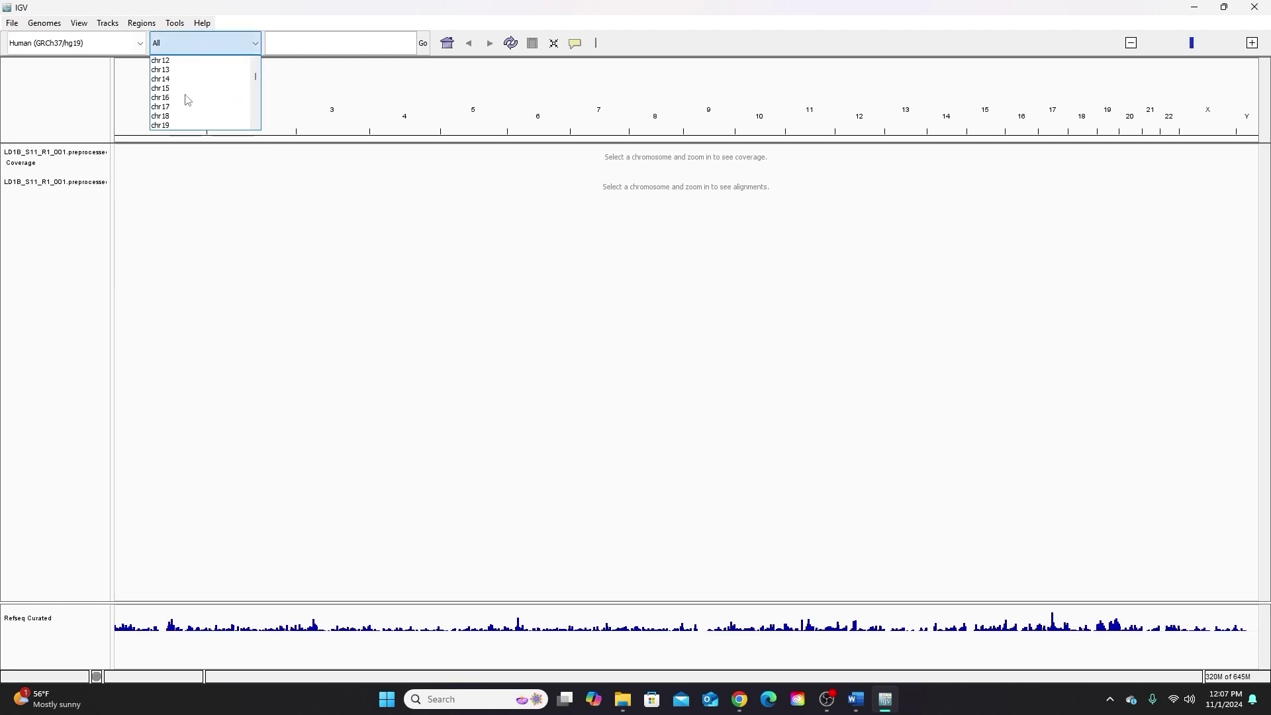
left_click(312, 41)
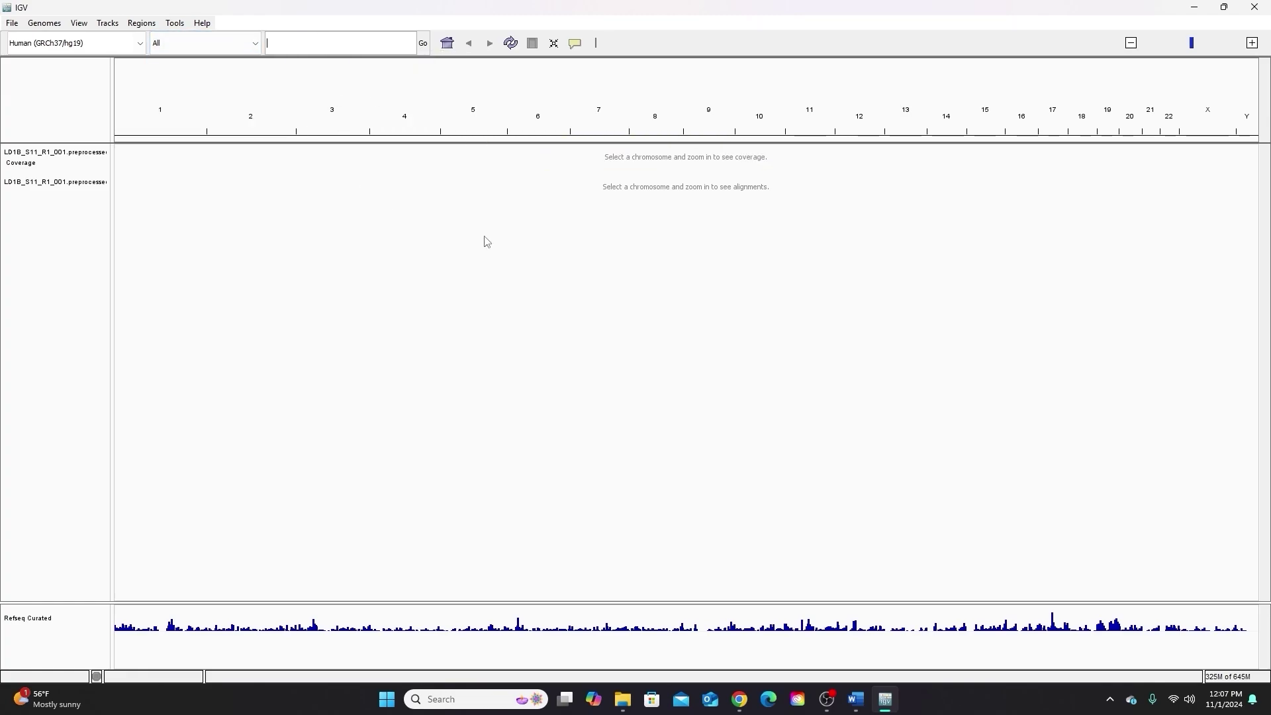
type("ASXL1")
key("Return")
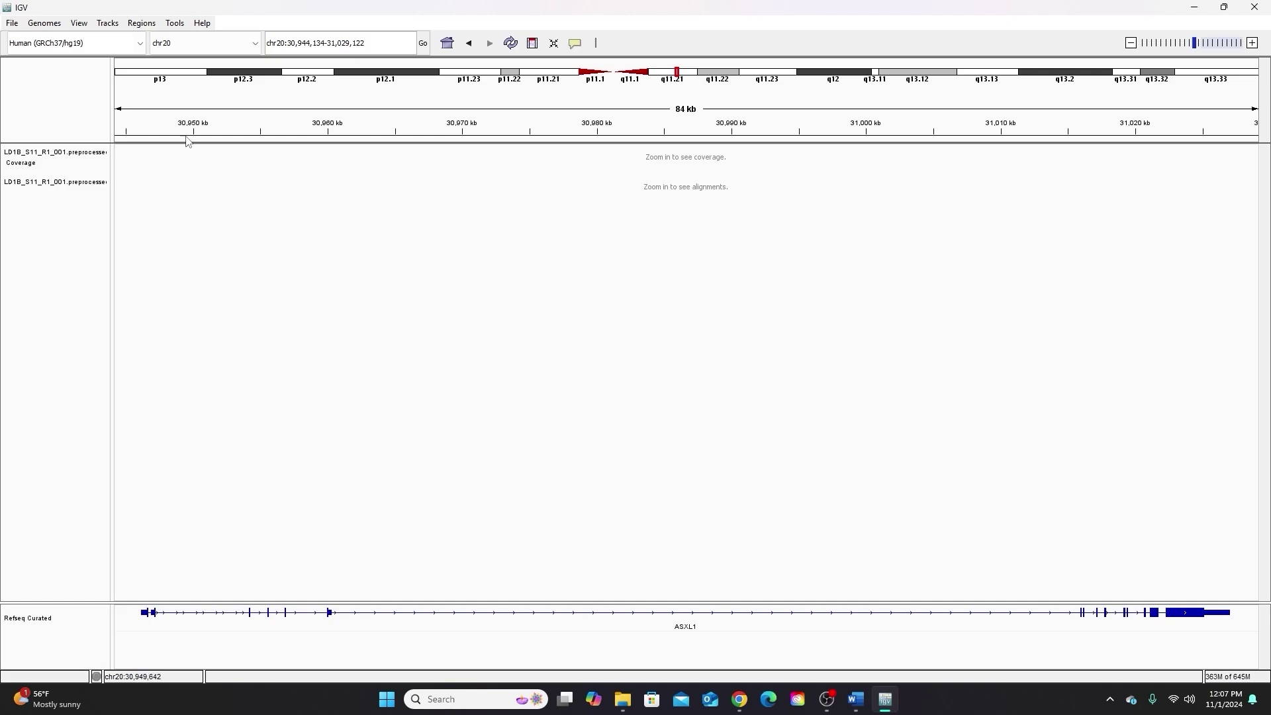
left_click_drag(366, 44, 266, 43)
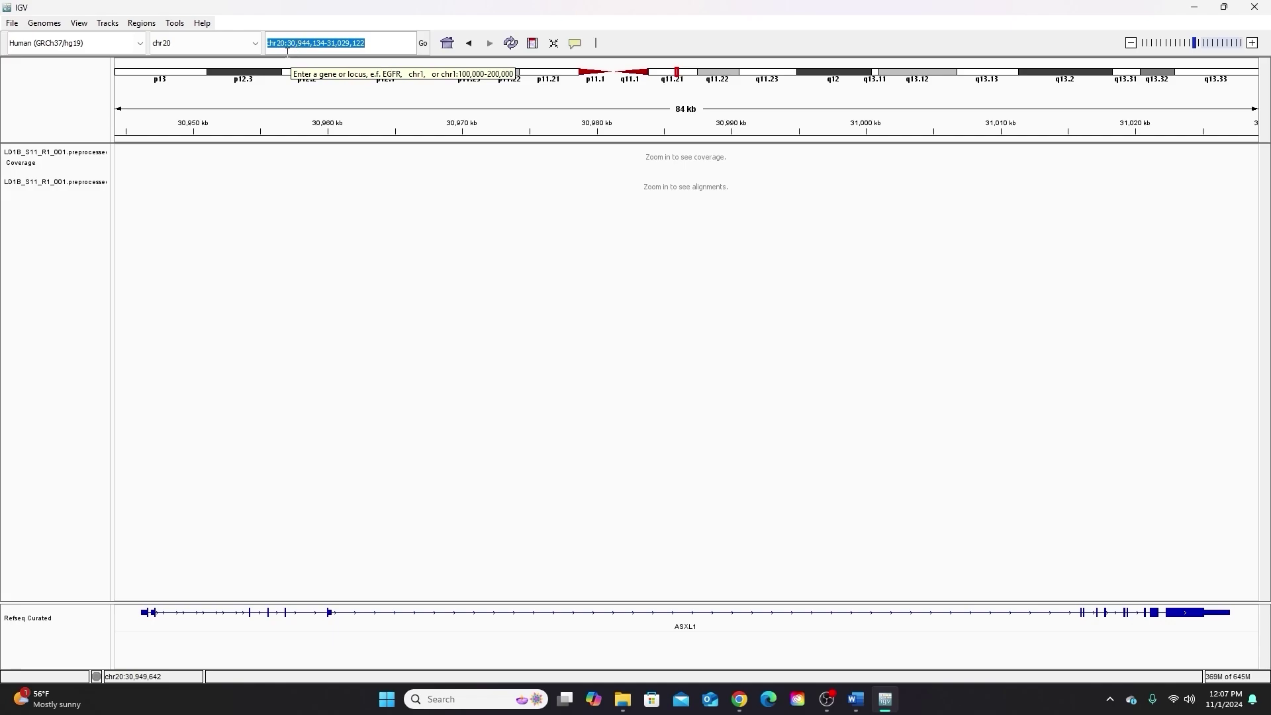
left_click(289, 44)
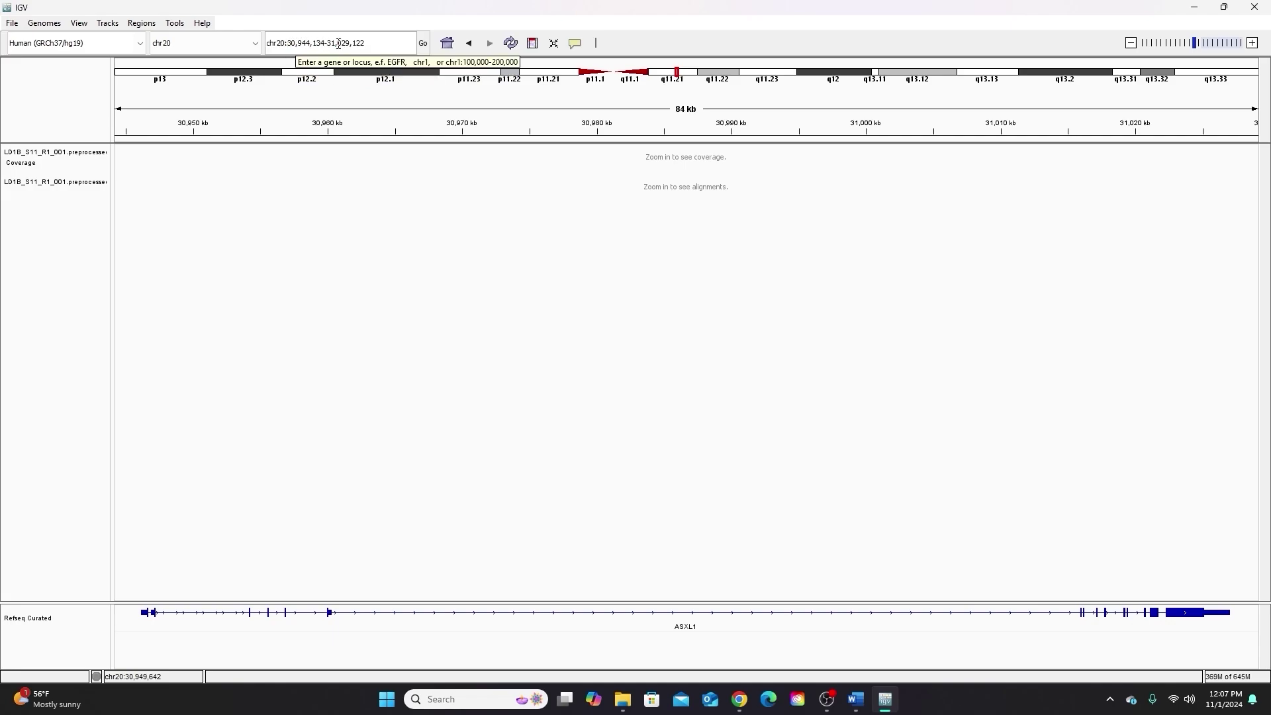
left_click(367, 43, "shift")
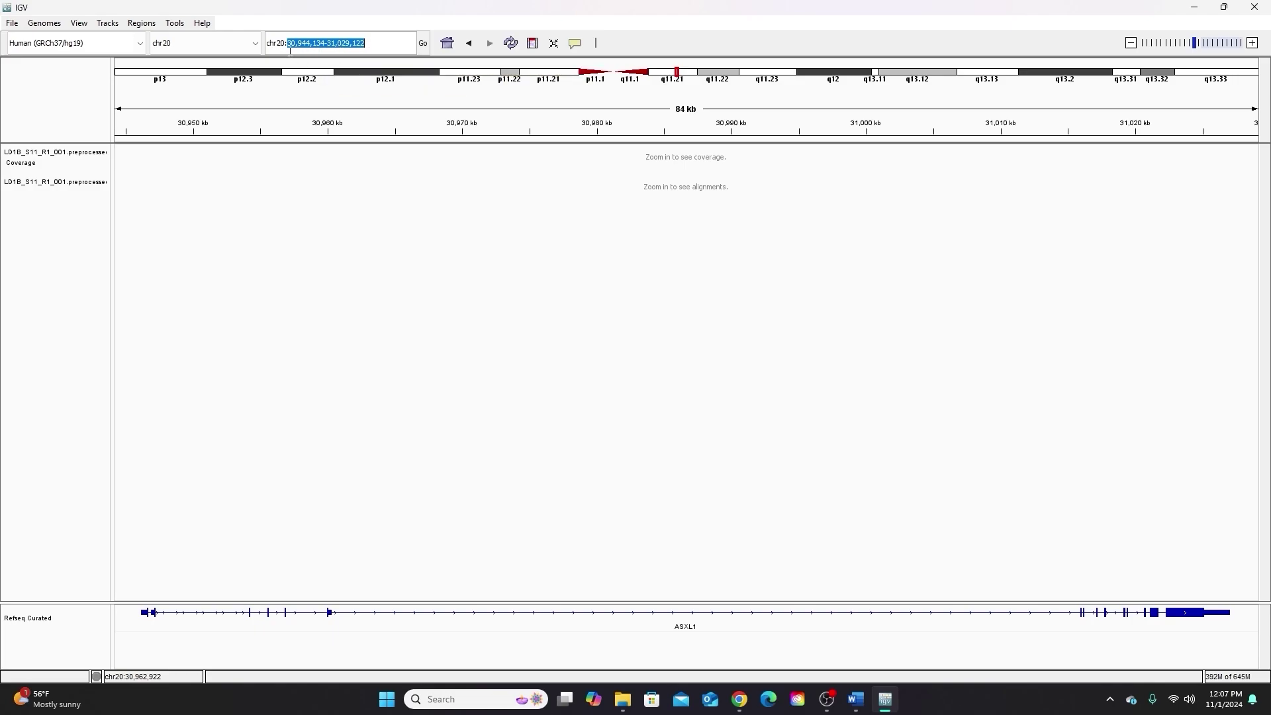
left_click(405, 626)
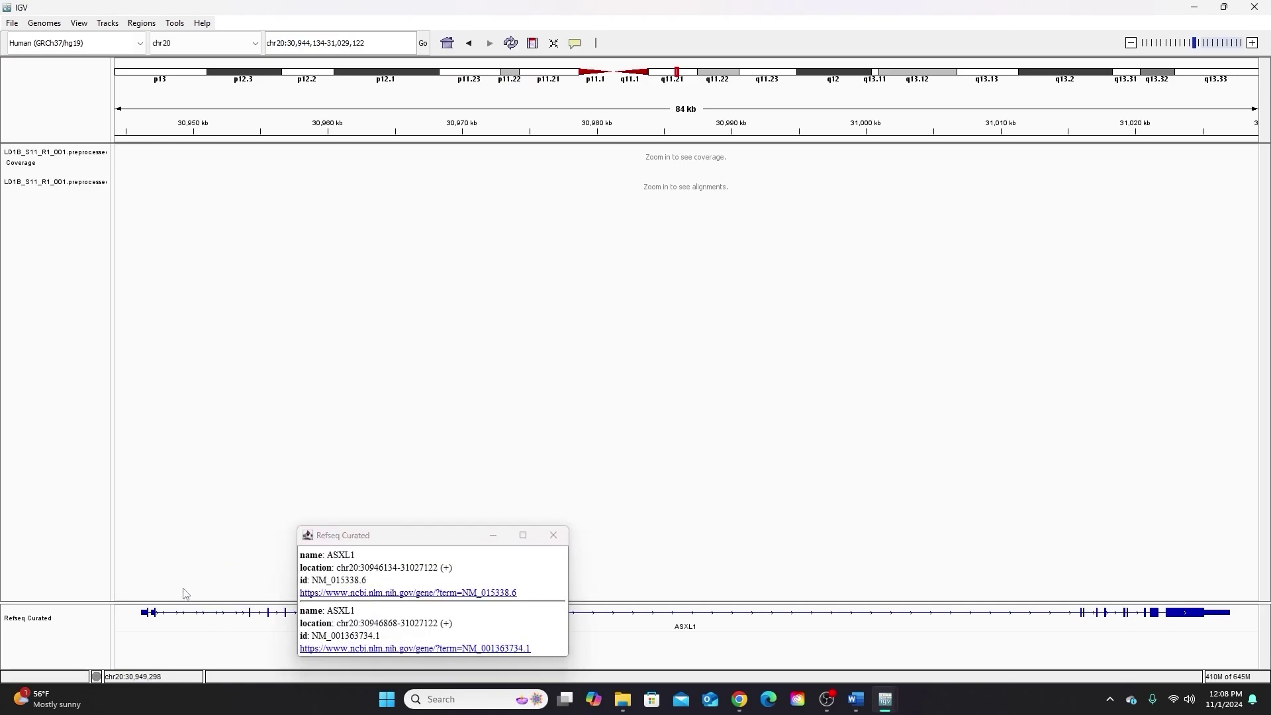
left_click(554, 535)
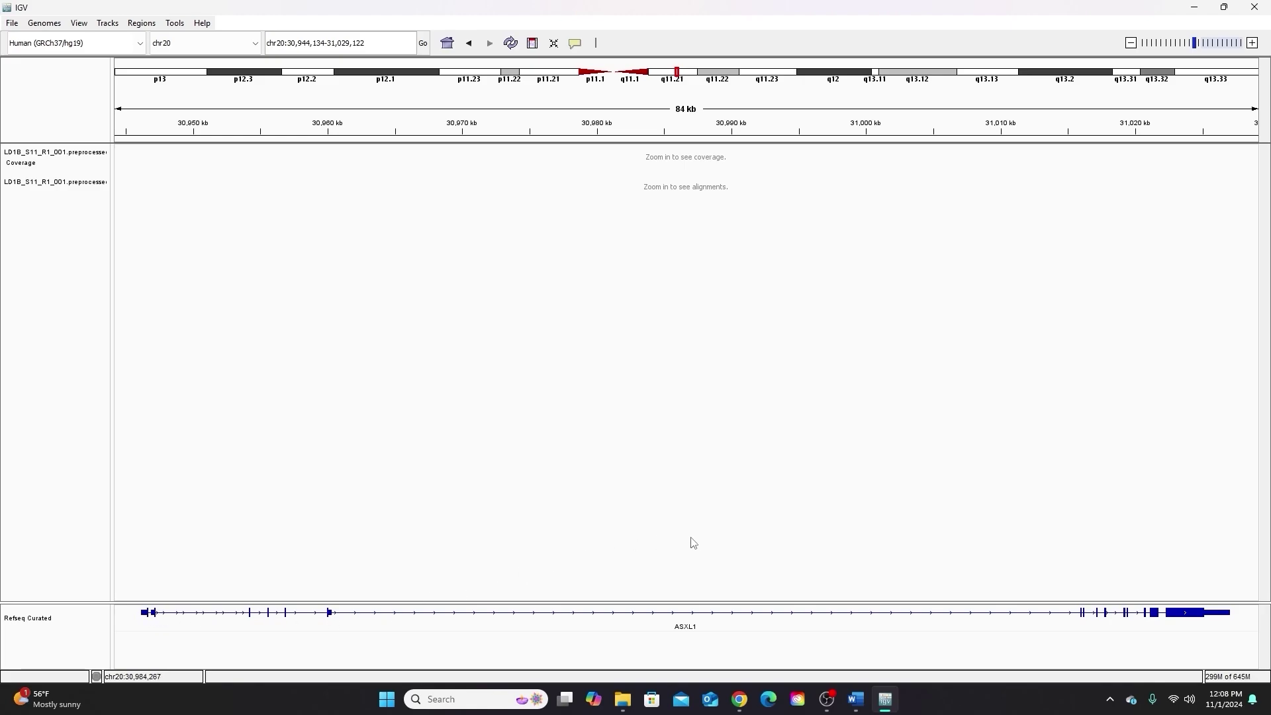
Pan toward the end of ASXL1 and zoom to an 18 kb window so reads load.
left_click_drag(737, 544, 352, 541)
left_click_drag(779, 538, 644, 539)
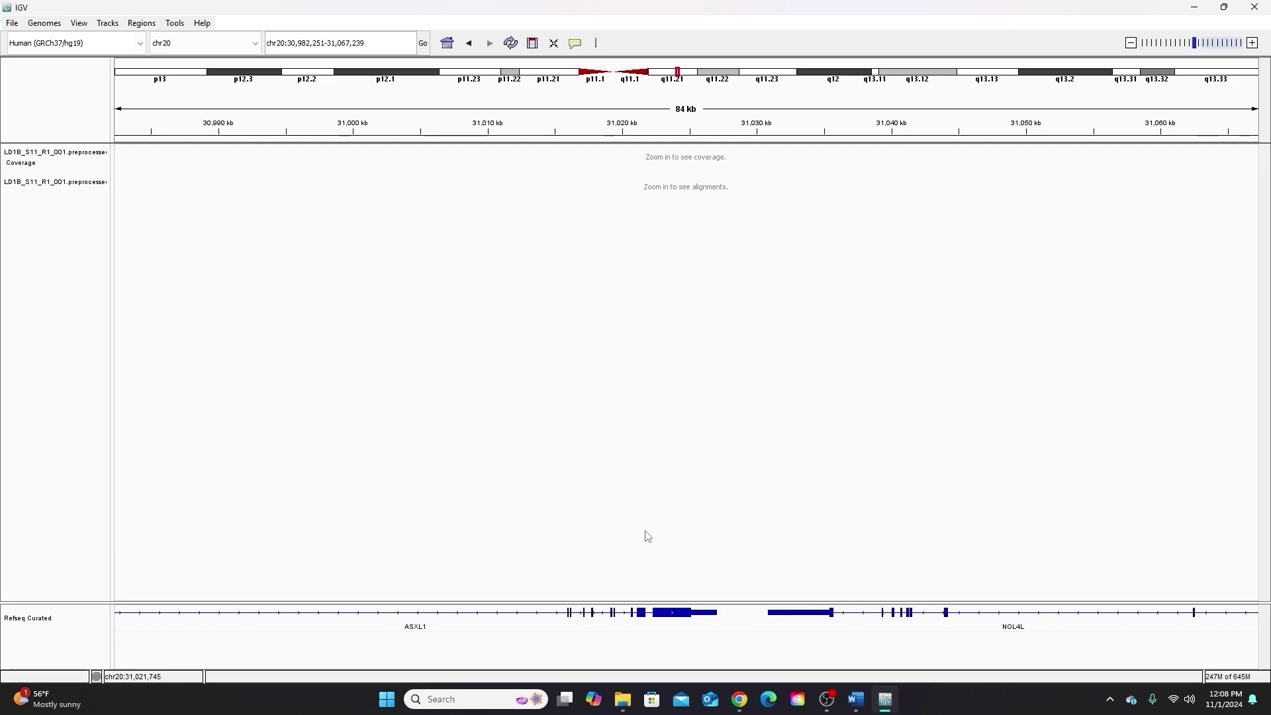
left_click(1251, 43)
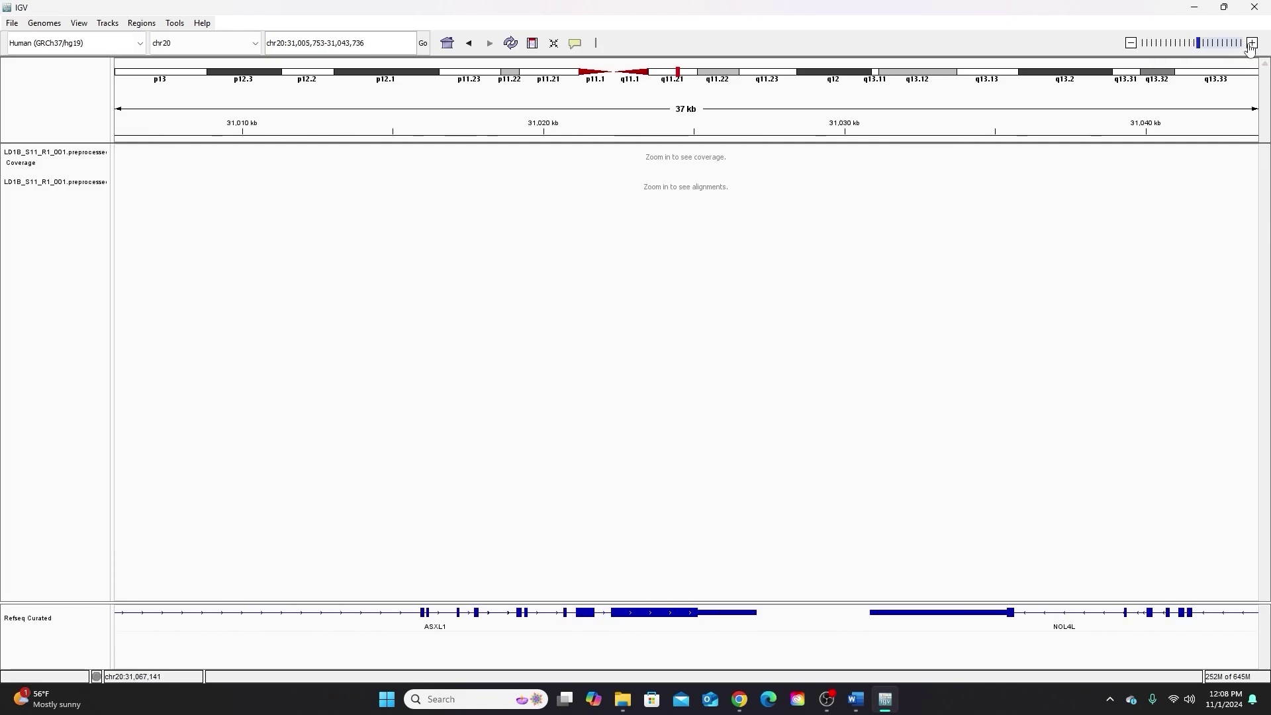
left_click(1251, 44)
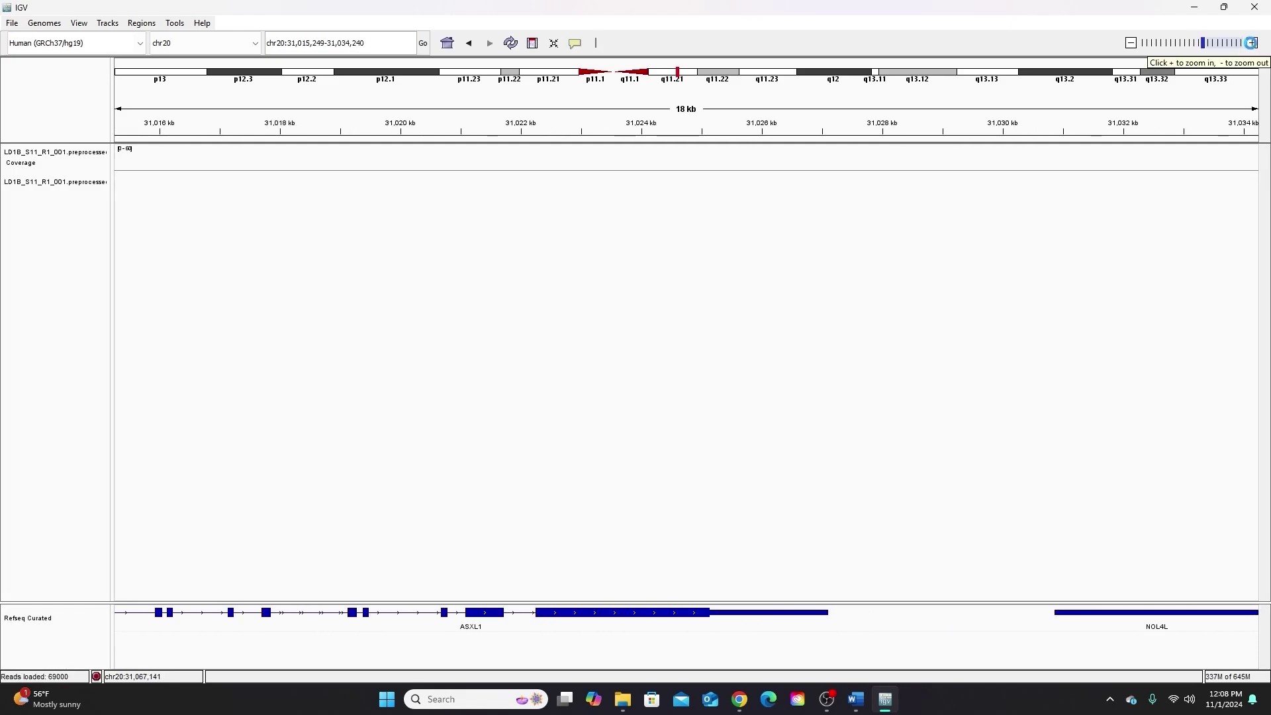
Center the covered exons and zoom to a 2,375 bp window showing the reference sequence.
left_click_drag(928, 309, 1070, 306)
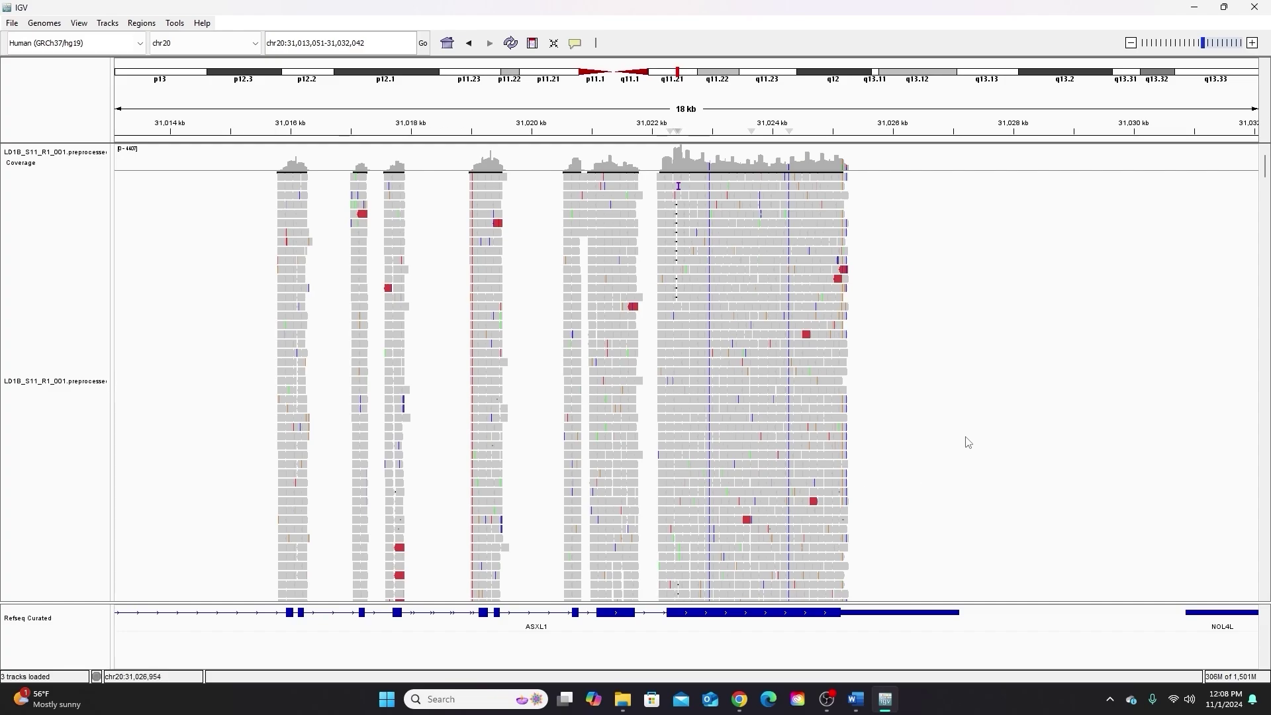
left_click_drag(964, 439, 1037, 459)
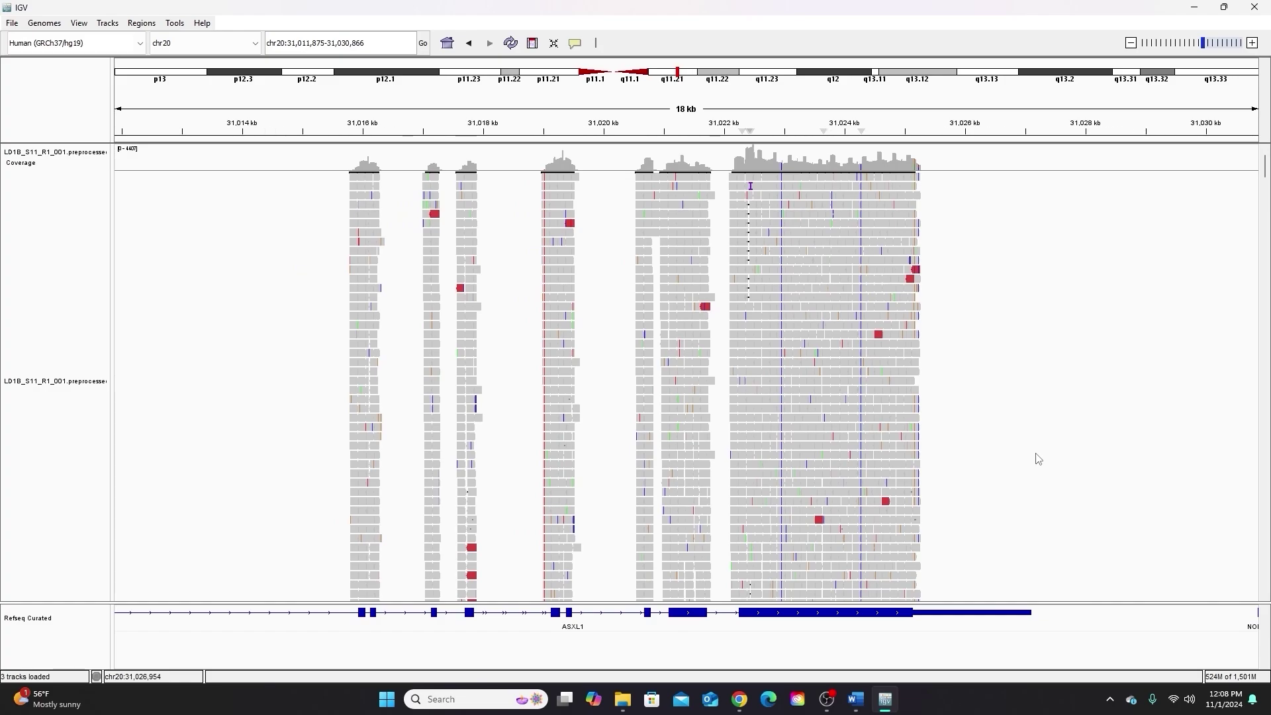
left_click(1251, 43)
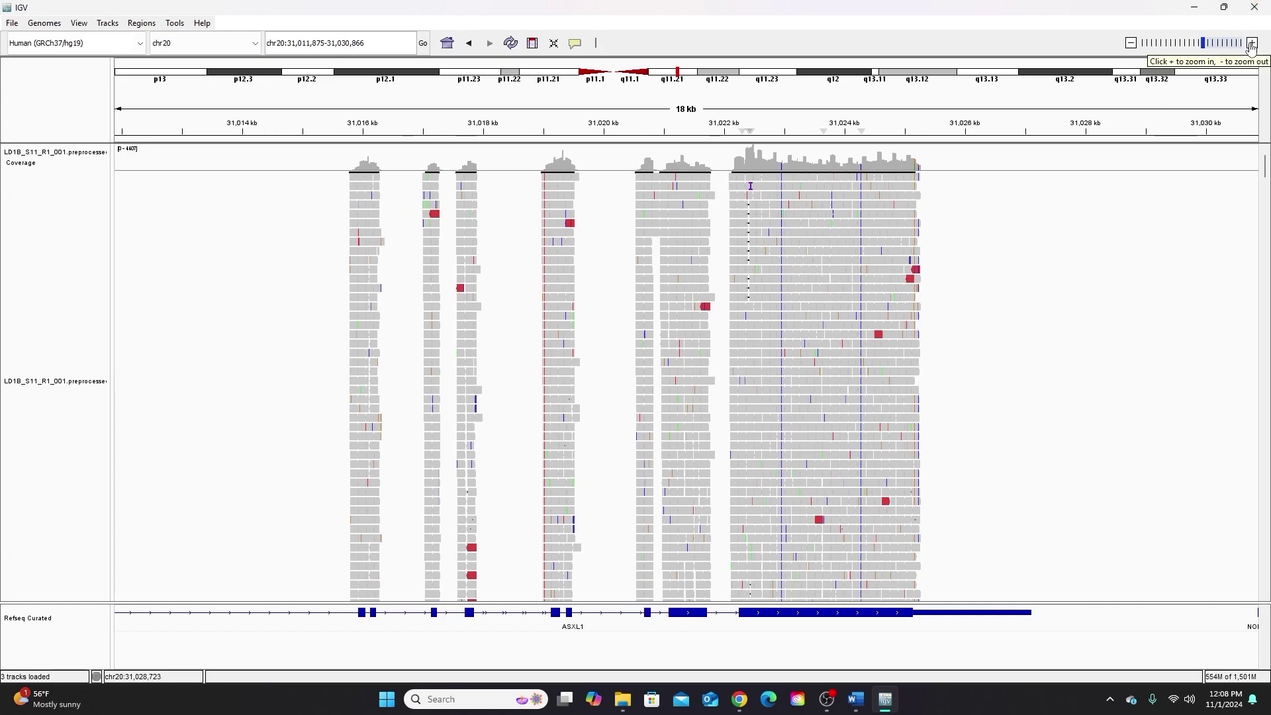
left_click(1251, 43)
left_click(1251, 43)
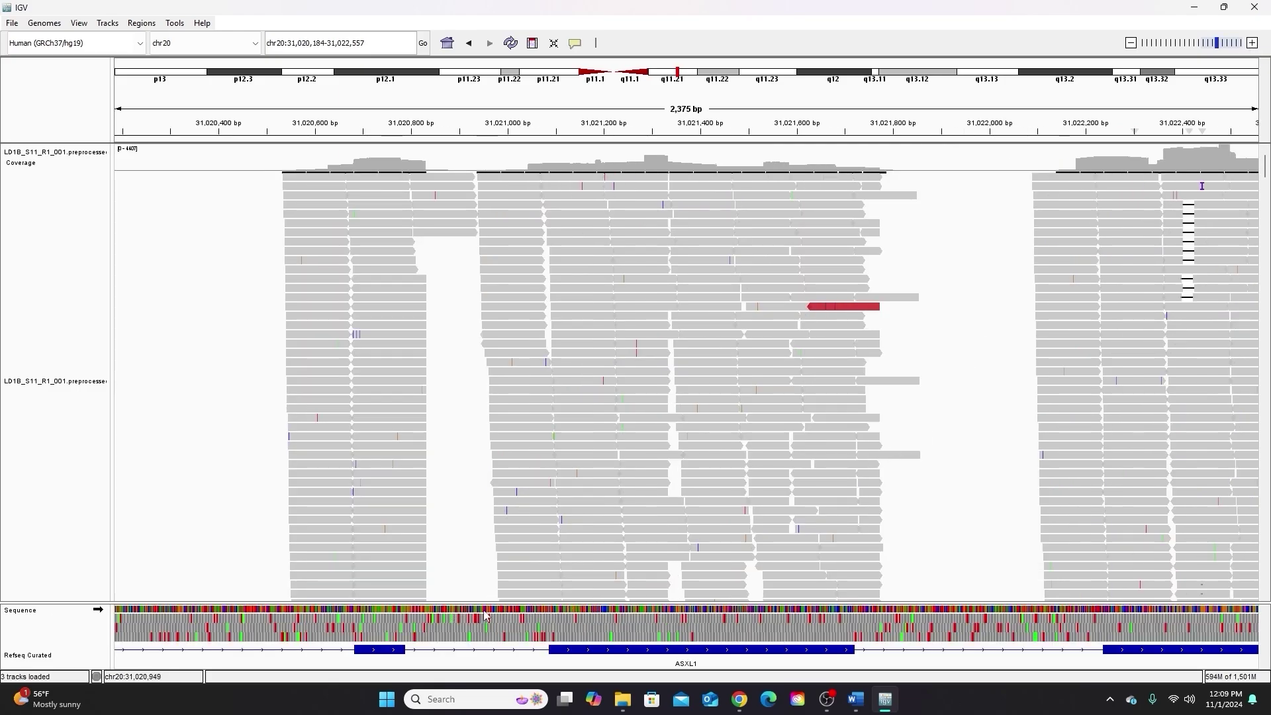
Zoom in four more times to a 149 bp base-level window at chr20:31,021,297-31,021,444.
left_click(1253, 44)
left_click(1252, 44)
left_click(1253, 44)
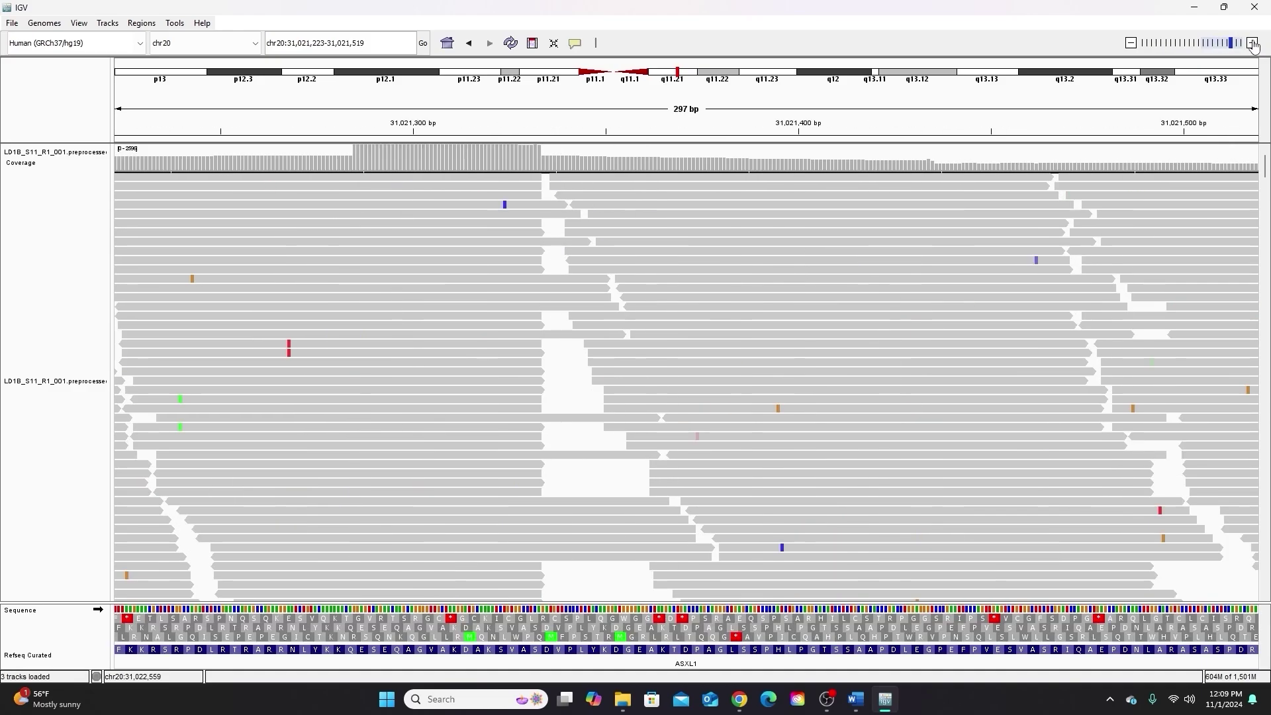
left_click(1253, 44)
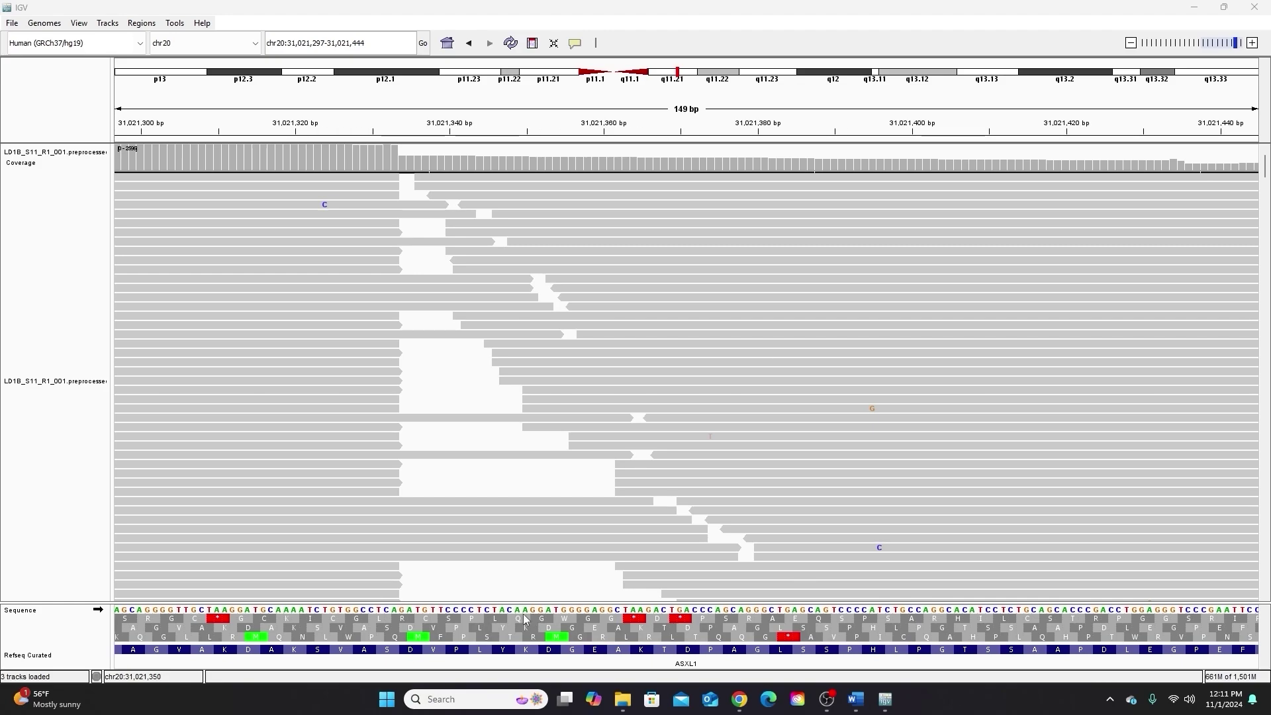
left_click(451, 701)
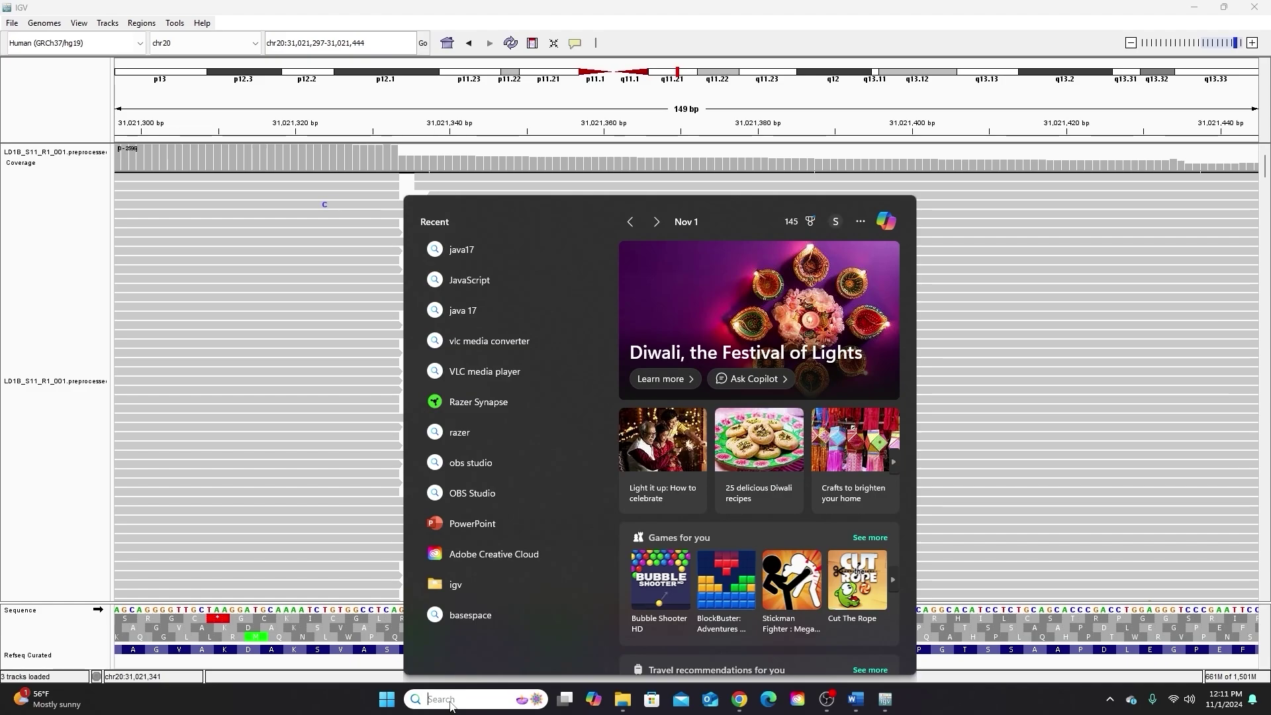
type("IGV")
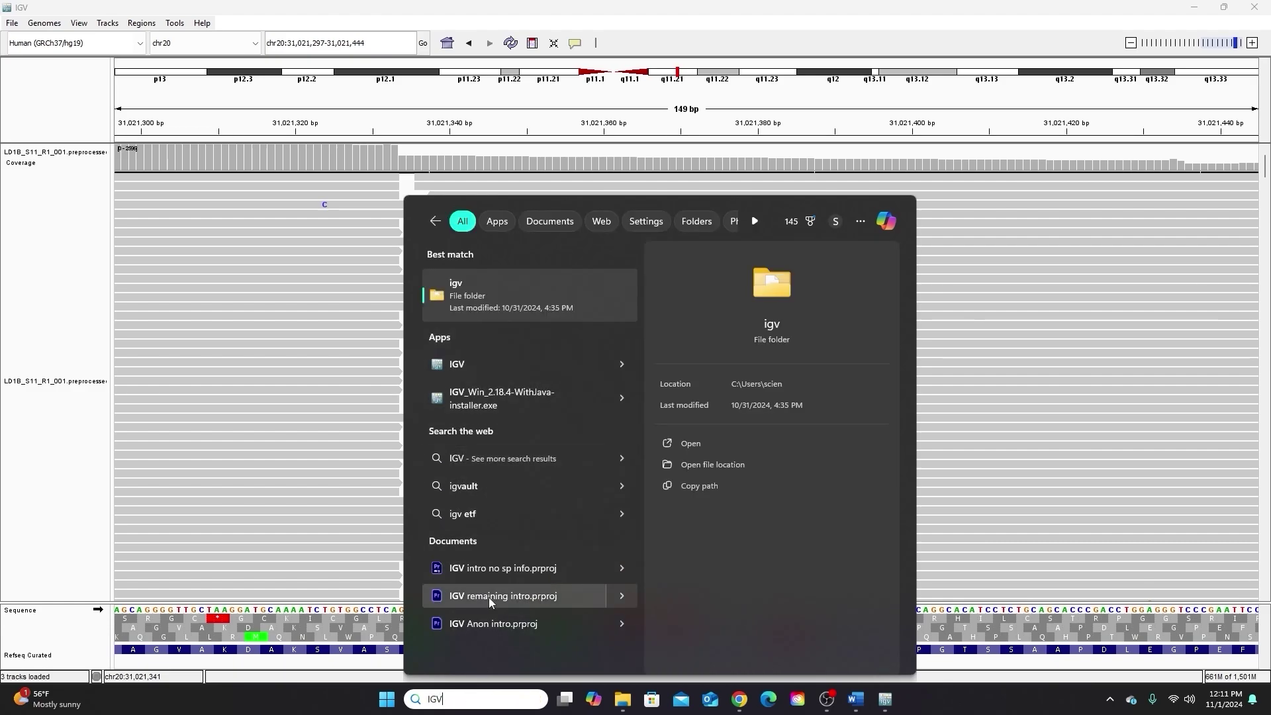
right_click(463, 372)
left_click(510, 387)
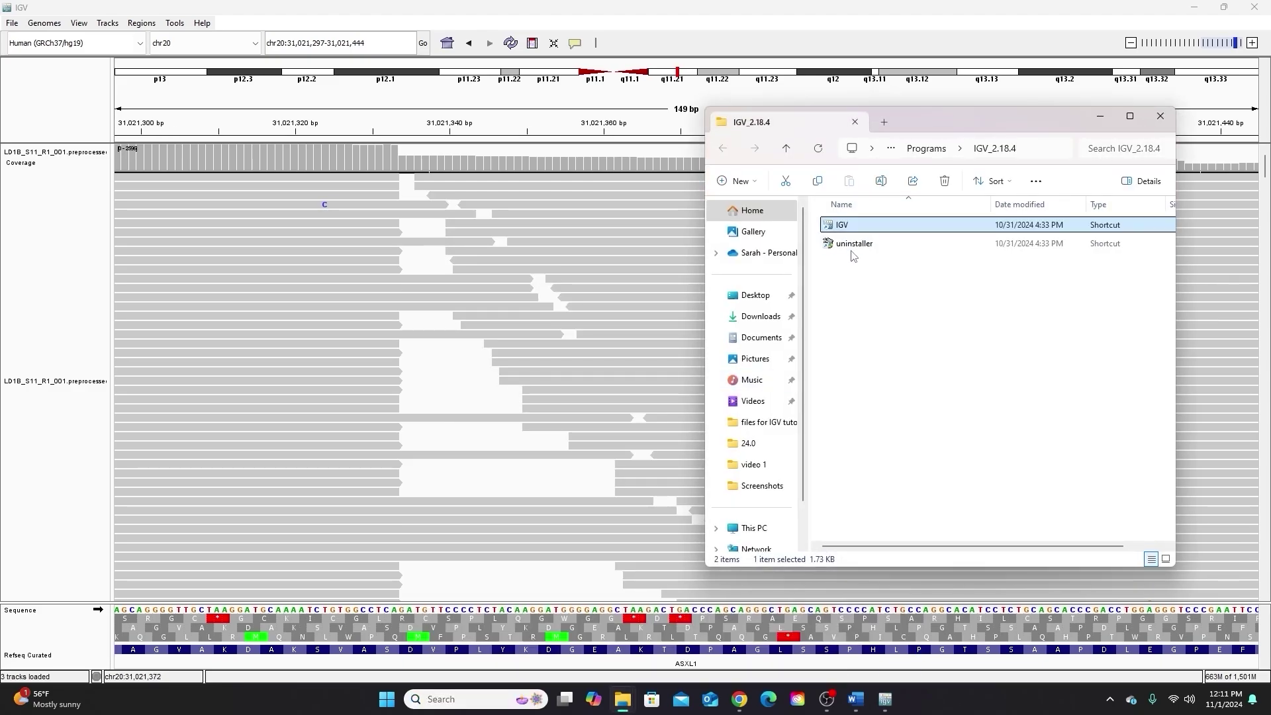